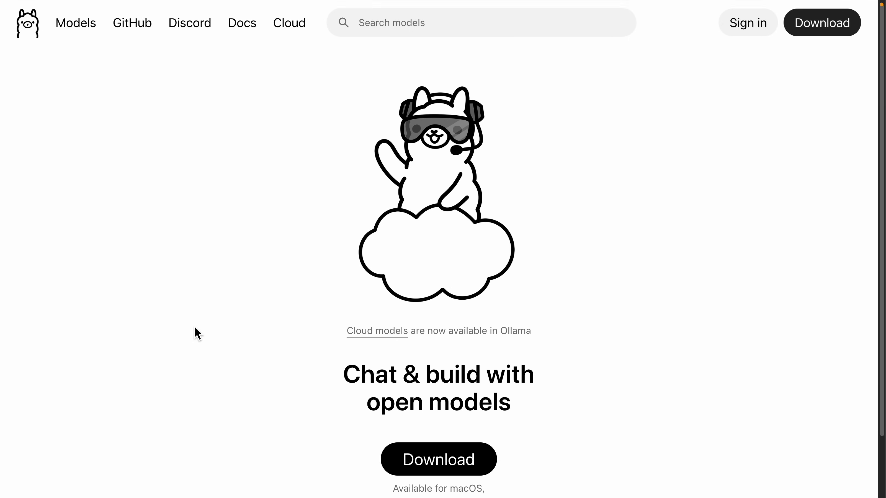
Step: Download the macOS version of Ollama from the Ollama website's download page
scroll(194, 327, down, 3)
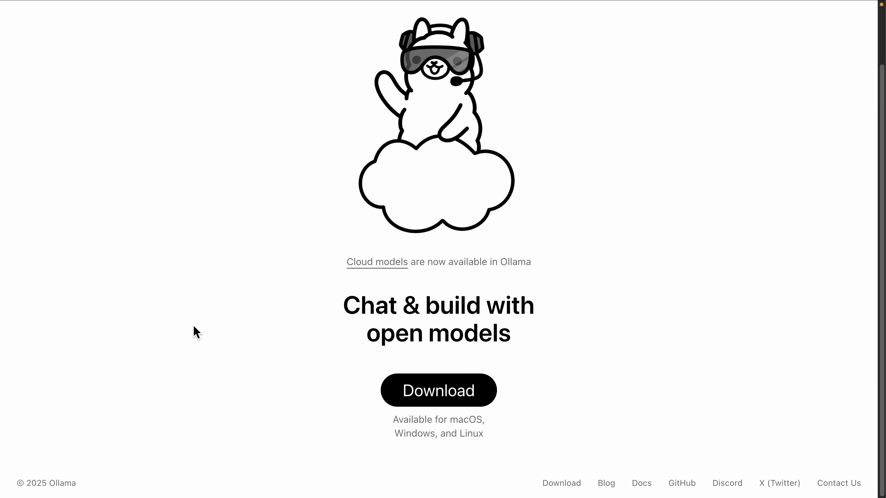
click(467, 406)
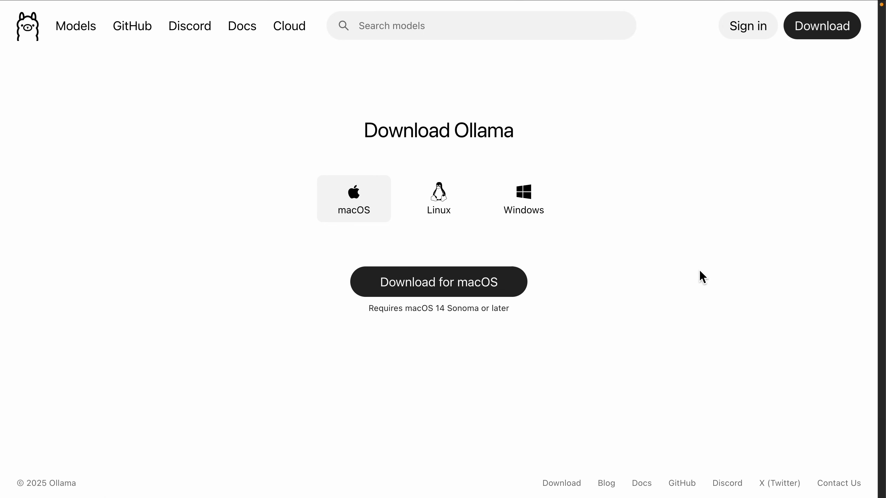
click(490, 291)
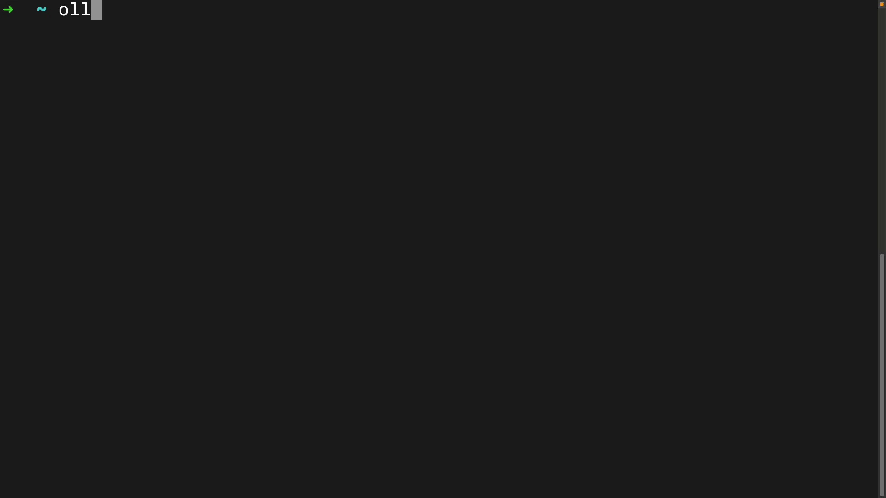
Step: Run 'ollama --version' to confirm Ollama 0.12.5 is installed
text(ersa)
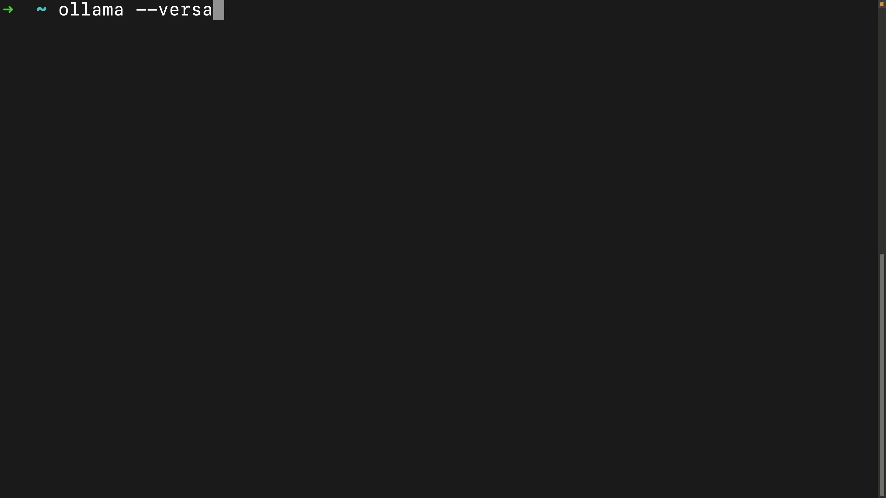
key(BackSpace)
text(ion)
key(Return)
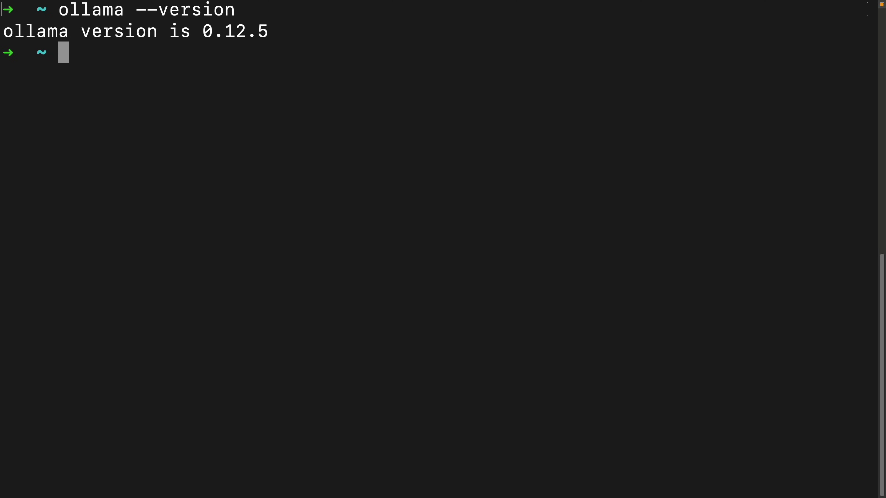
Step: Clear the terminal and run 'ollama run llama3:8b' to pull and start the 4.7 GB model
key(ctrl+l)
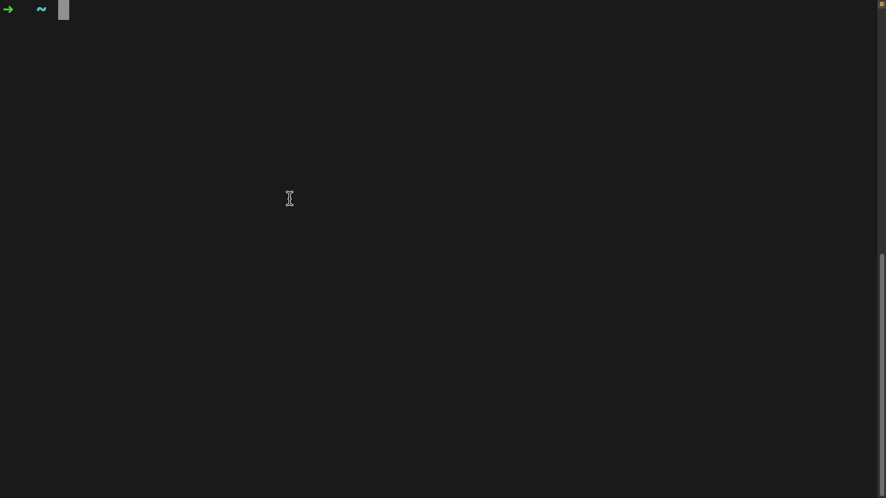
text(ollama )
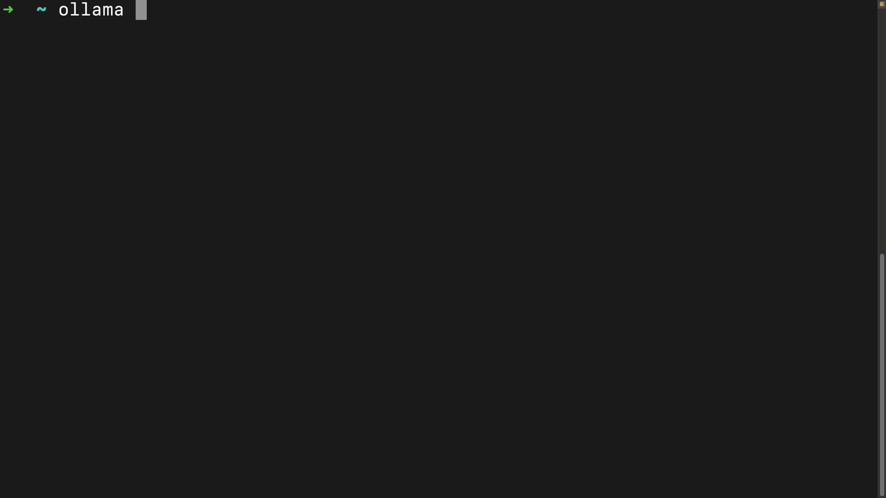
text(run llama)
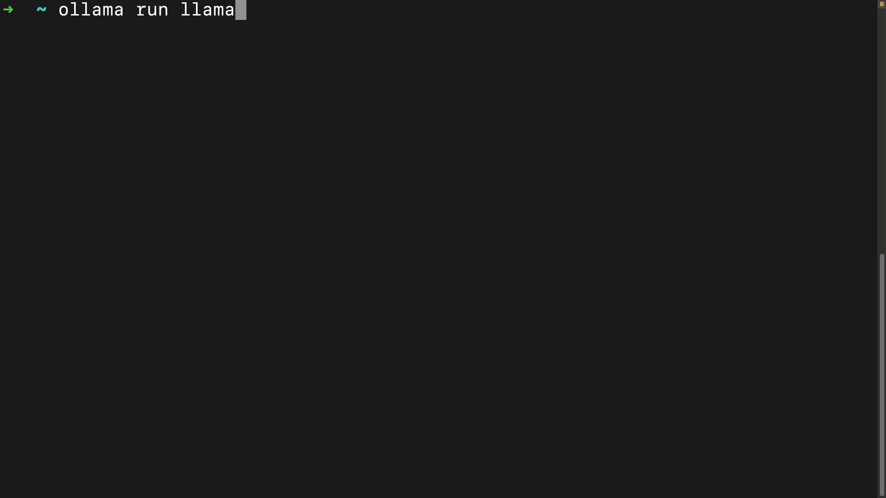
text(3:8)
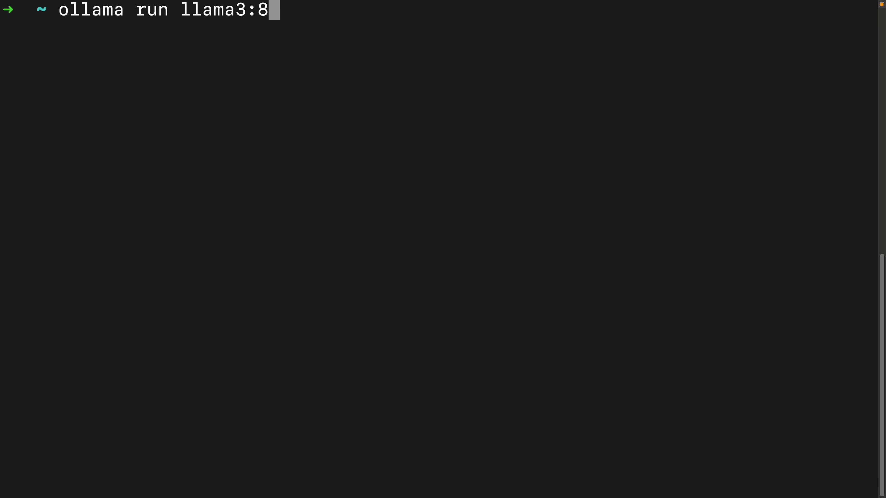
text(b)
key(Return)
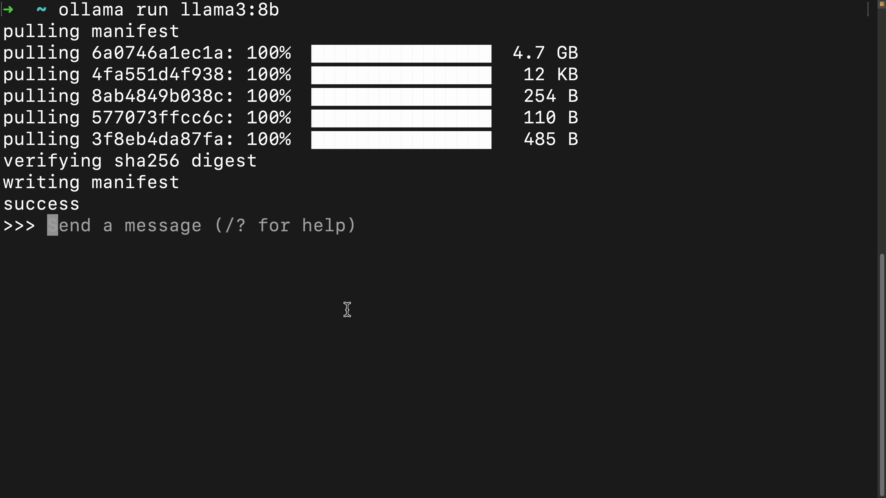
Step: Ask llama3:8b 'how can i reverse a string in python?', then exit the chat with /bye
text(how can i reverse a string in python?)
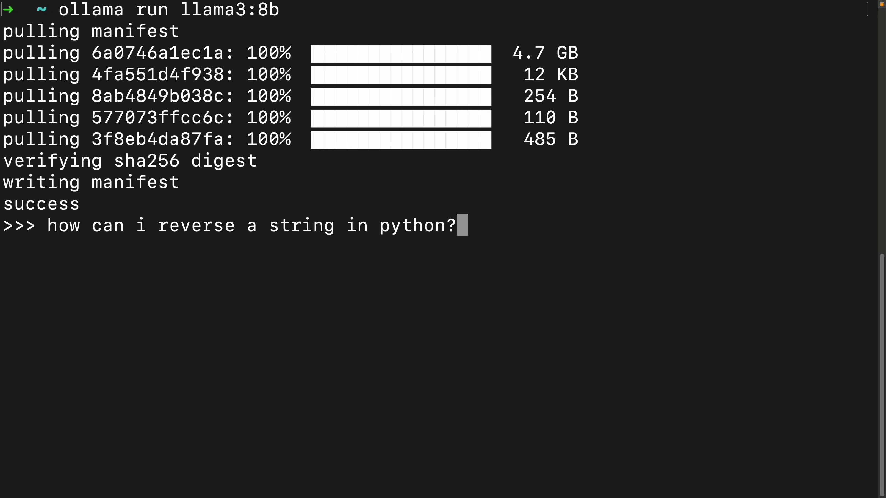
key(Return)
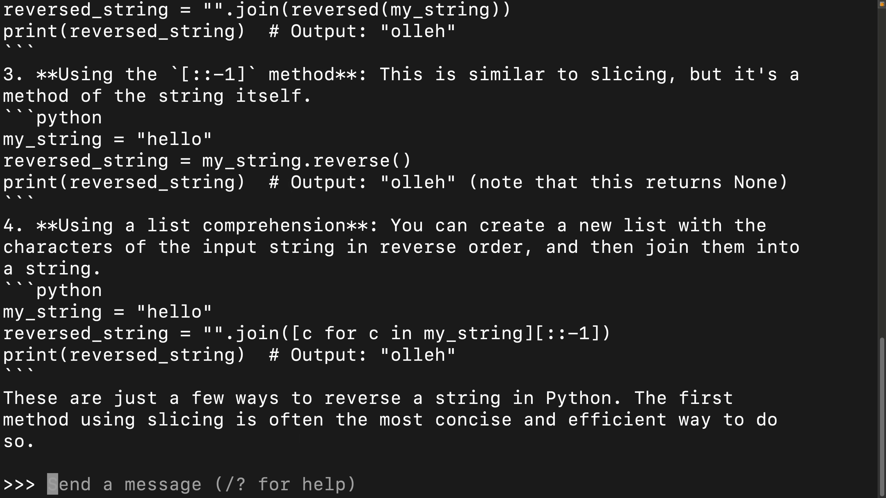
key(ctrl+c)
text(/bye)
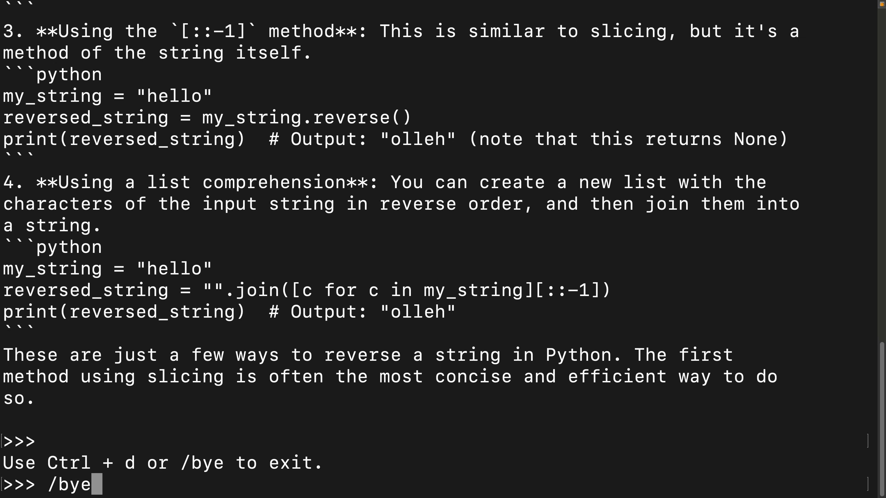
key(Return)
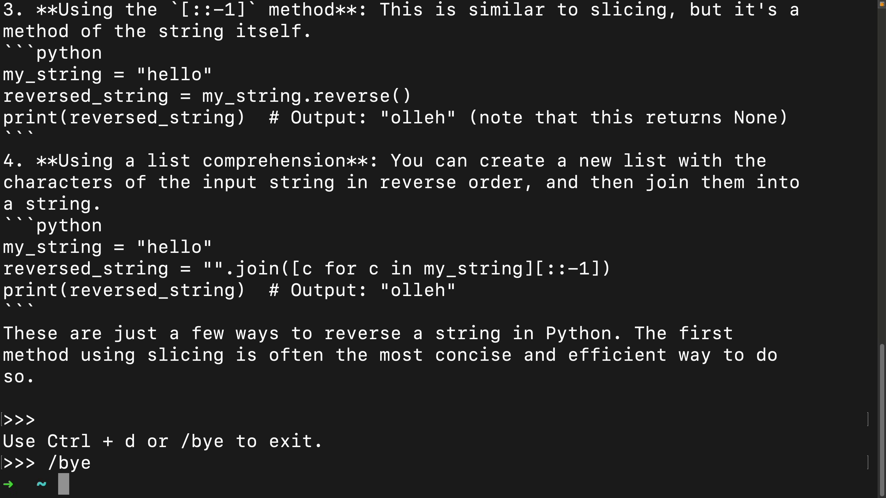
Step: Clear the screen, run 'docker' to confirm Docker is installed, then clear again
text(clear)
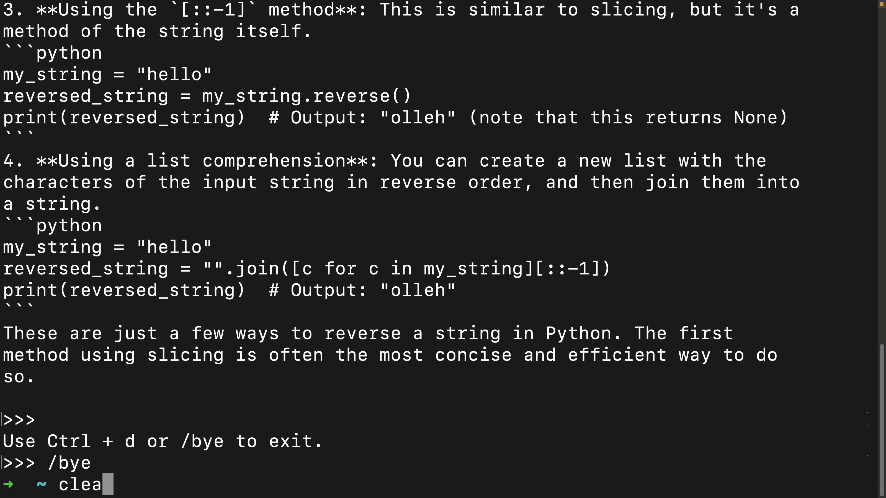
key(Return)
text(docker)
key(Return)
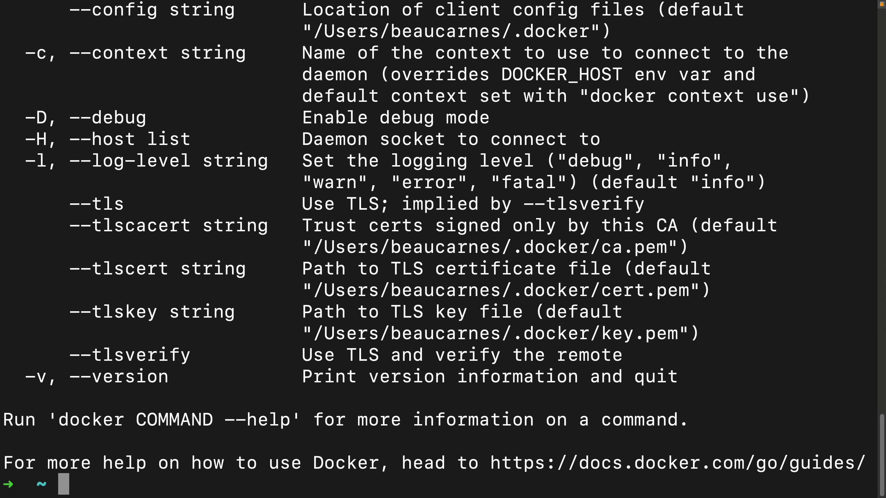
text(clear)
key(Return)
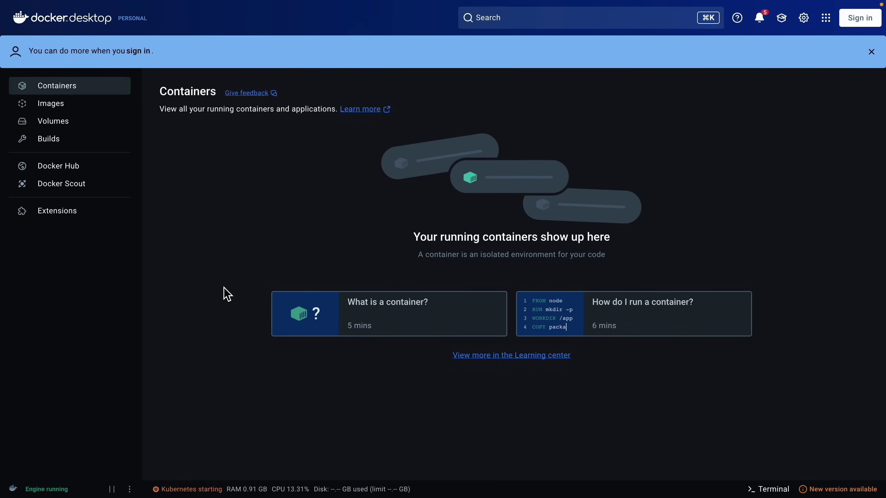
Step: Switch from Docker Desktop back to the terminal
key(super+Tab)
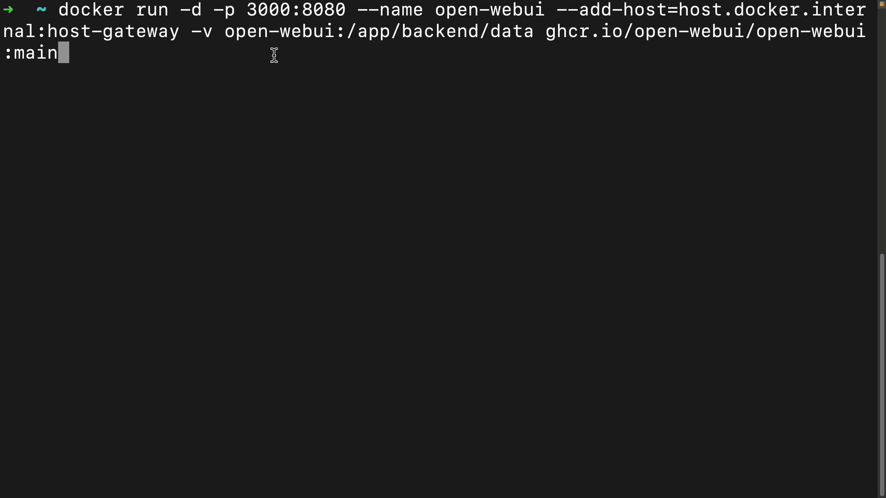
Step: Run the prepared docker run command to start the open-webui container on port 3000:8080
key(Return)
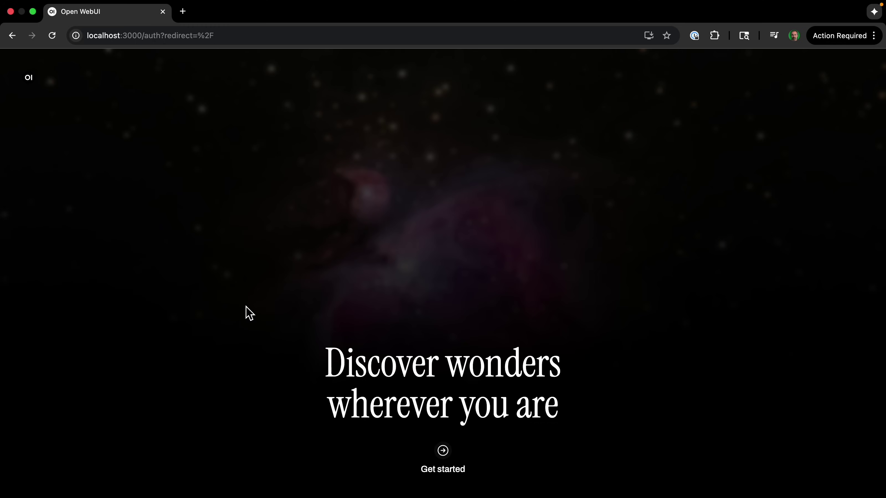
Step: Create the Open WebUI admin account with the user's name, email address and a password
click(443, 452)
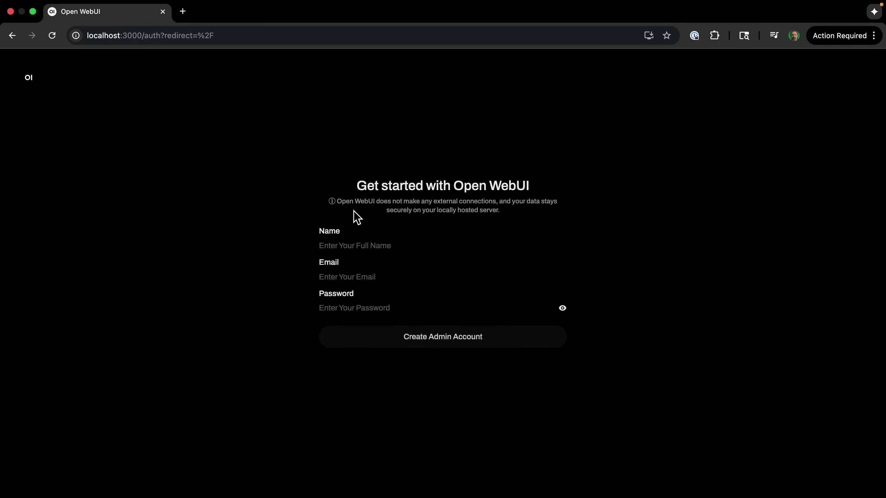
click(366, 248)
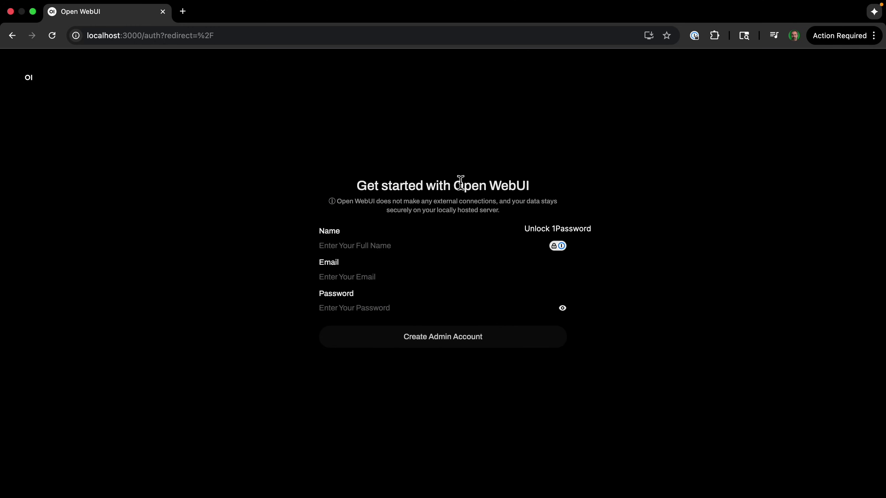
click(393, 246)
text(V)
key(BackSpace)
text(Beau Carnes)
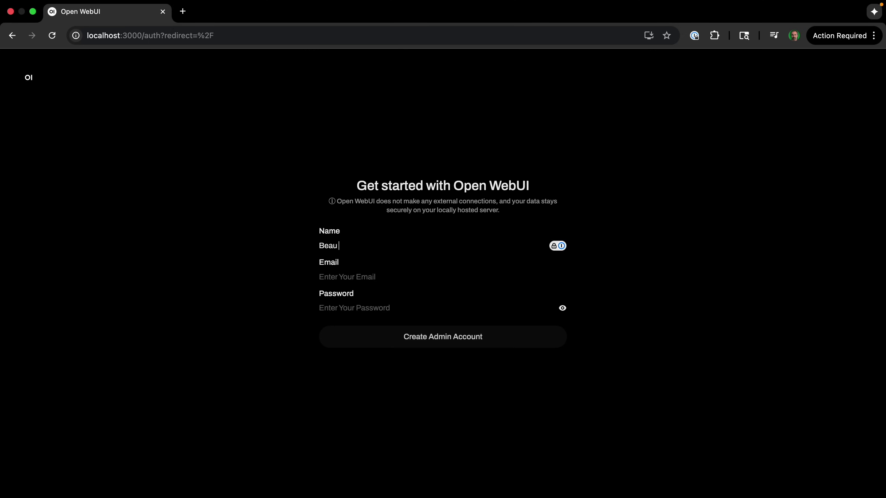
key(Tab)
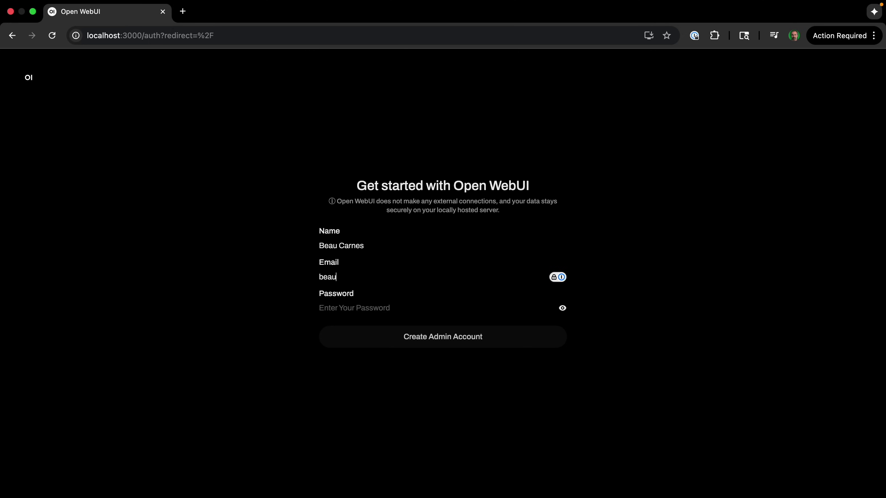
key(Tab)
text(**********)
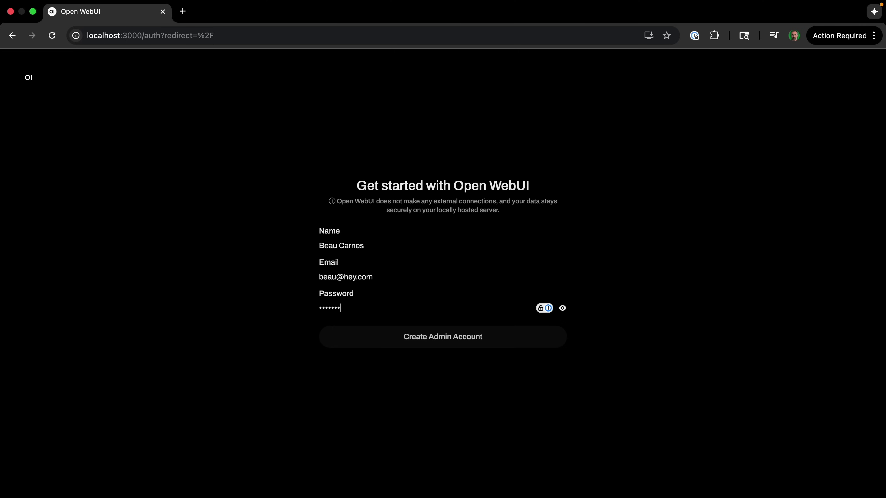
click(413, 346)
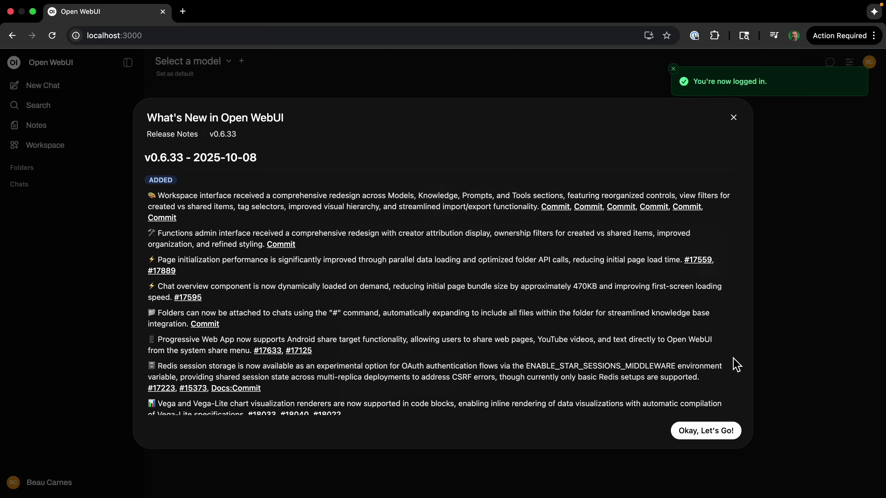
Step: Dismiss the release notes and pick llama3:8b from the model list
click(736, 118)
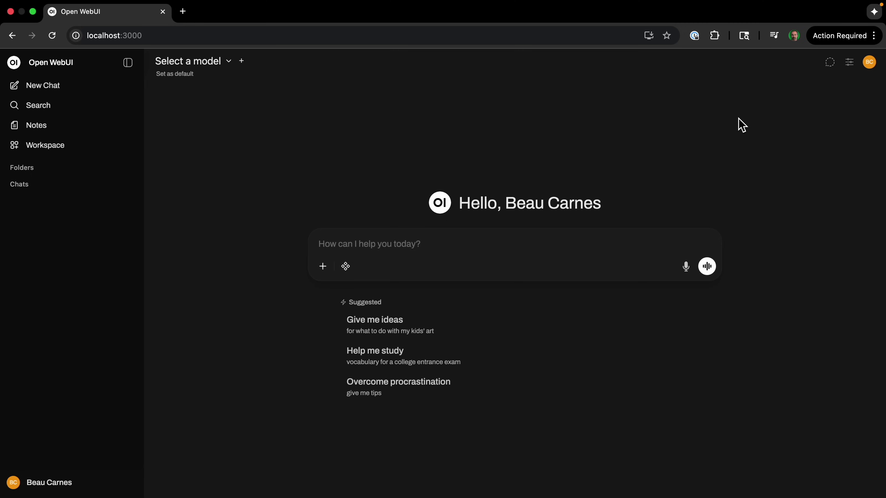
click(235, 70)
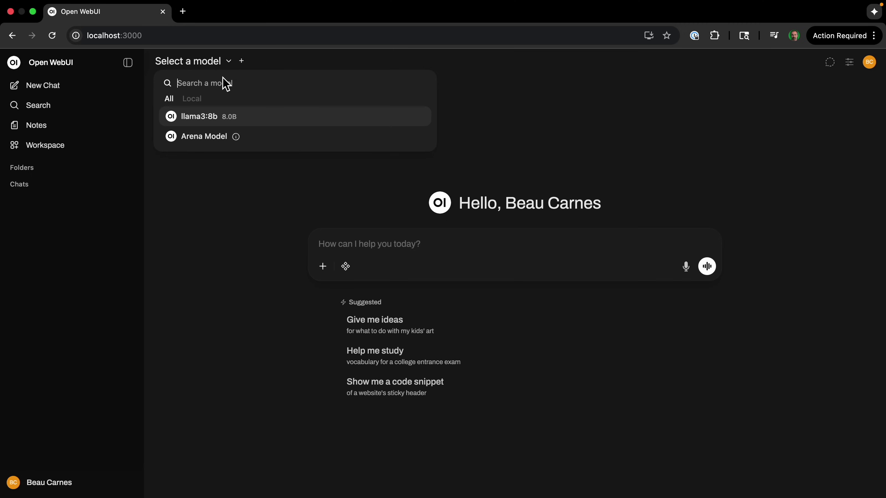
click(206, 125)
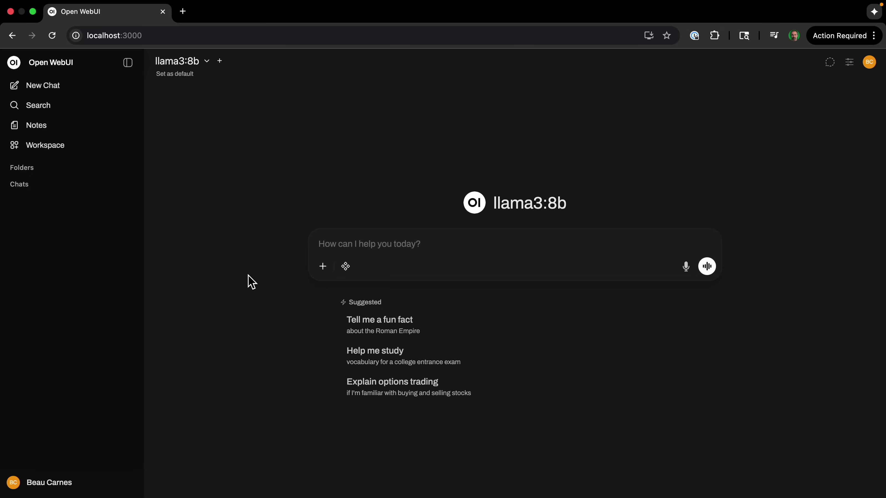
Step: Ask llama3:8b to write a poem about a python loop
text(can you write a poel)
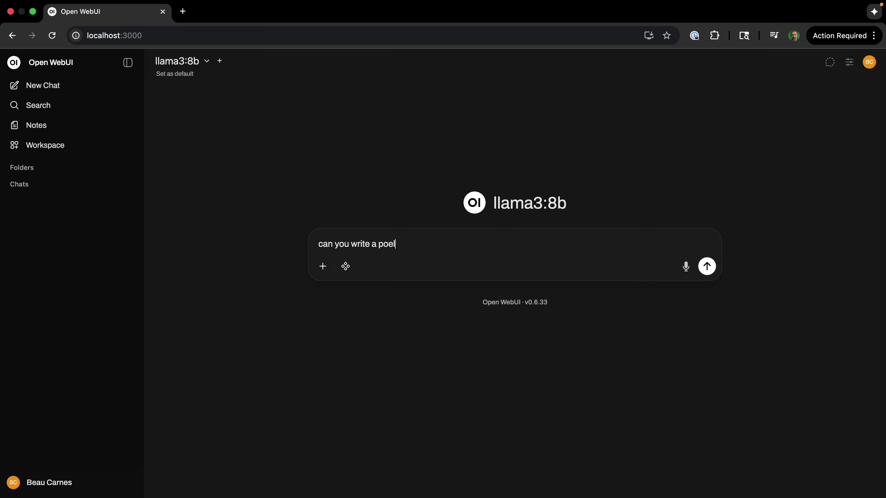
key(BackSpace)
text(m about a python loop)
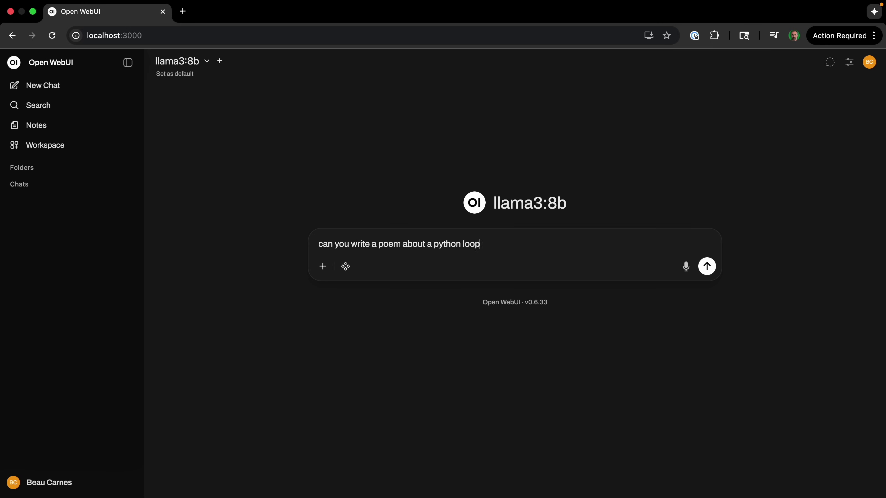
key(Return)
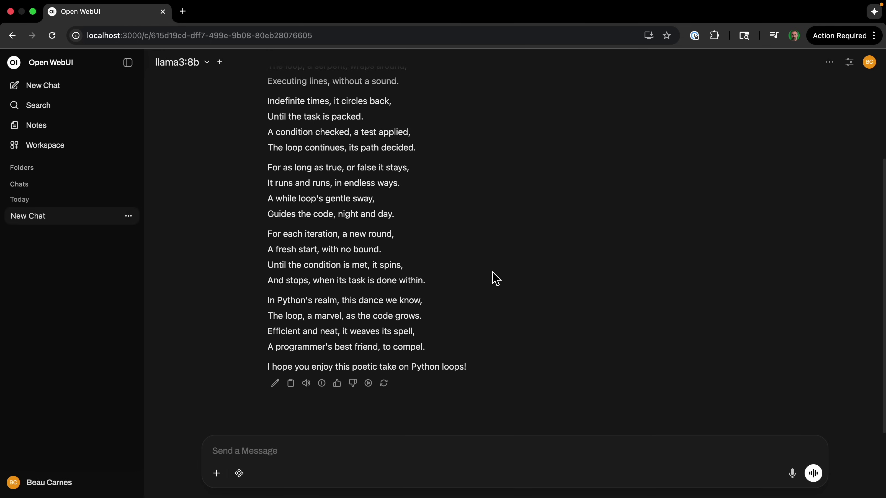
Step: Ask 'can you give me the last line?', then select and deselect the quoted reply line
click(277, 451)
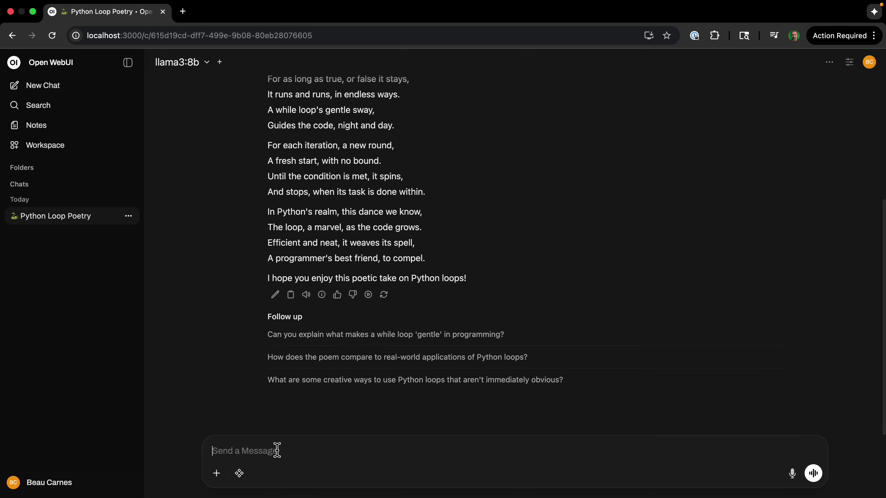
text(can you give me the last line?)
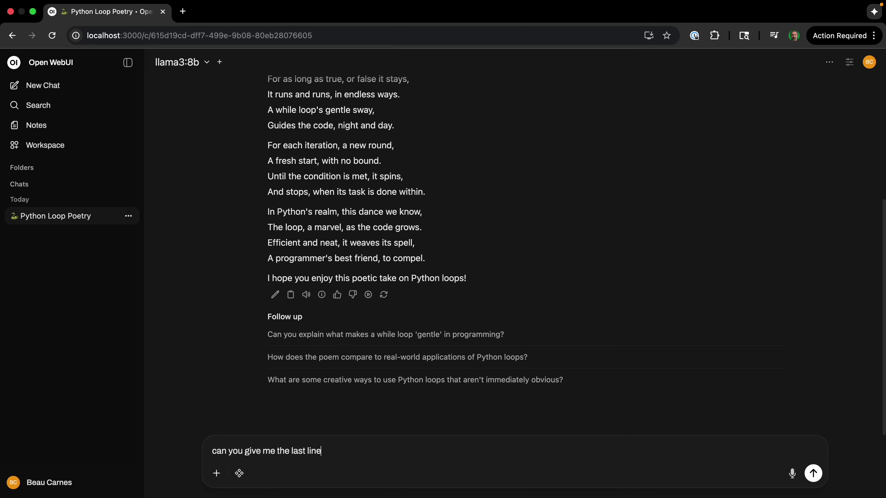
key(Return)
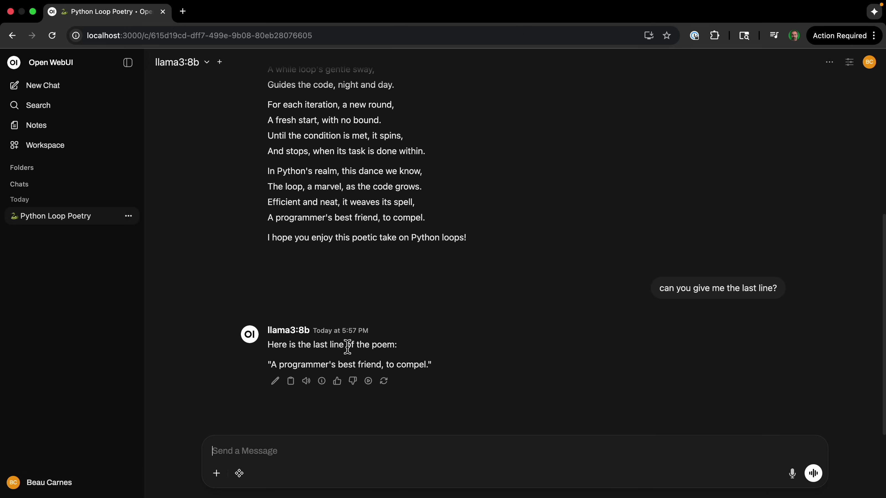
drag(440, 366, 265, 366)
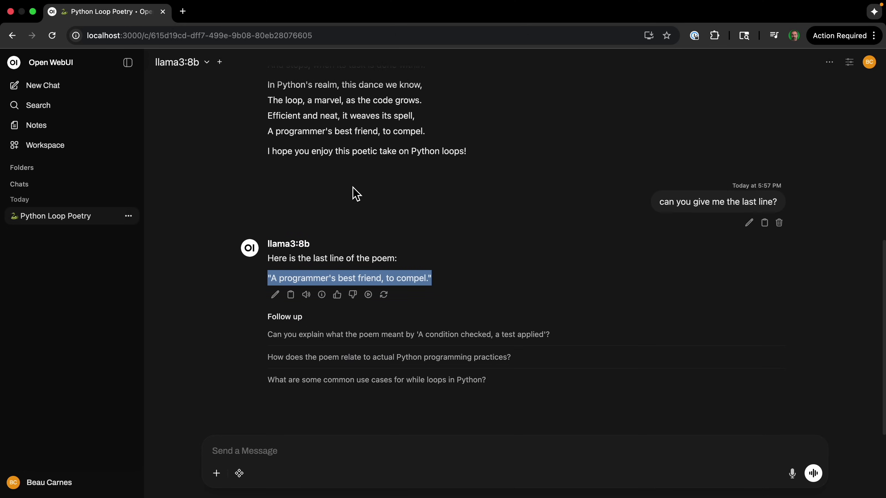
click(221, 381)
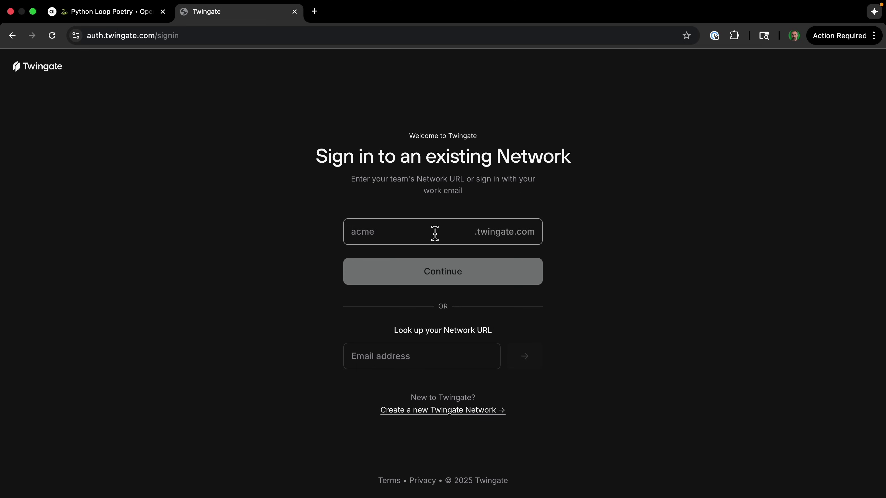
Step: Enter the team's network name and sign in with Google to reach the Twingate admin Overview
click(435, 233)
text(beau)
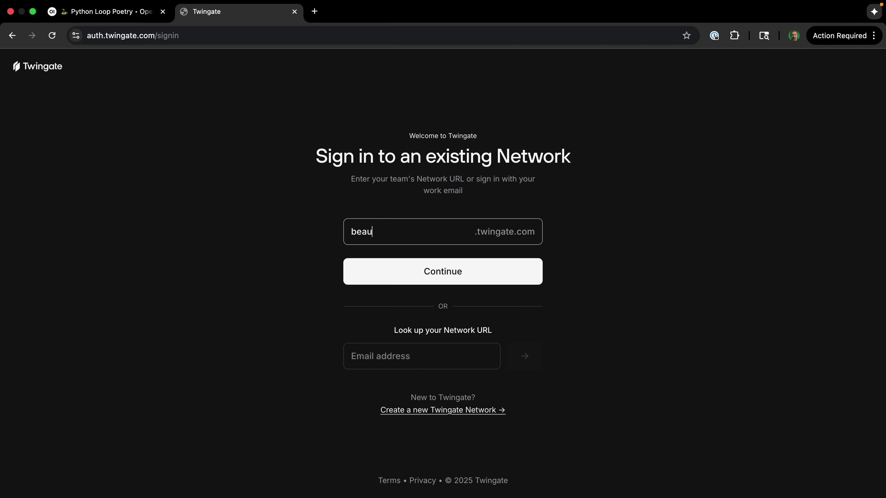
click(446, 271)
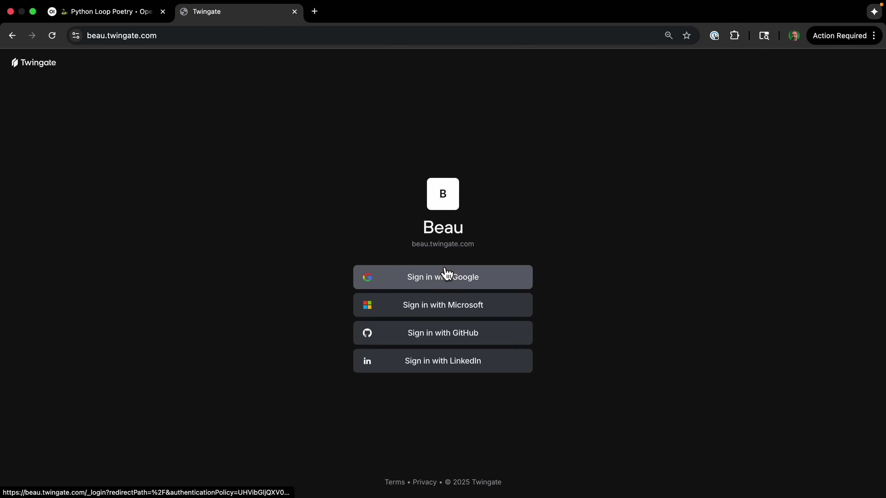
click(447, 277)
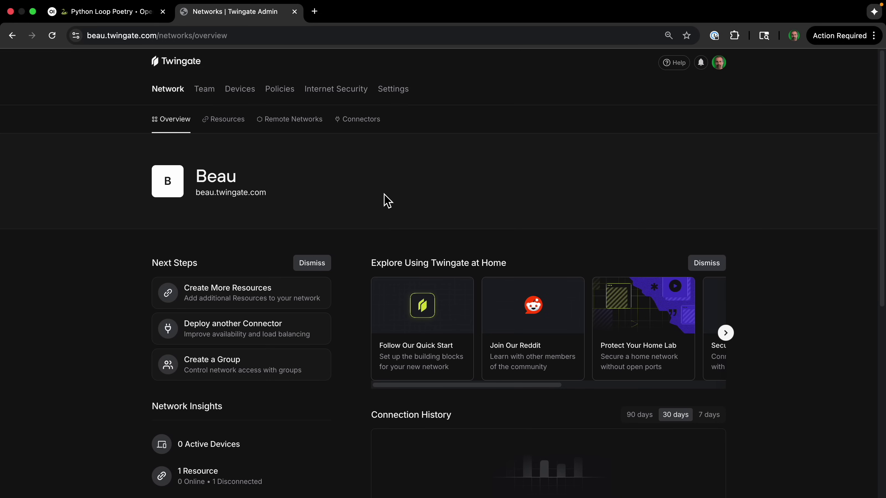
Step: Add an On Premise remote network named 'Mac Network' and open its details page
click(296, 133)
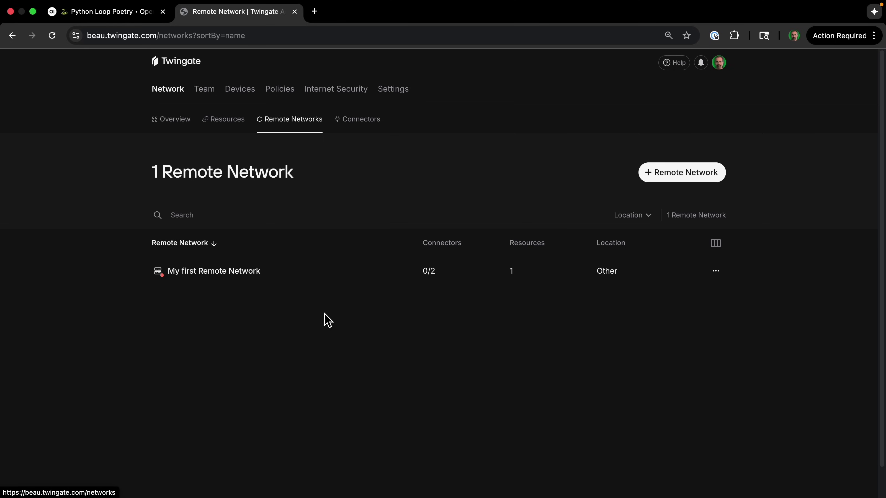
click(684, 182)
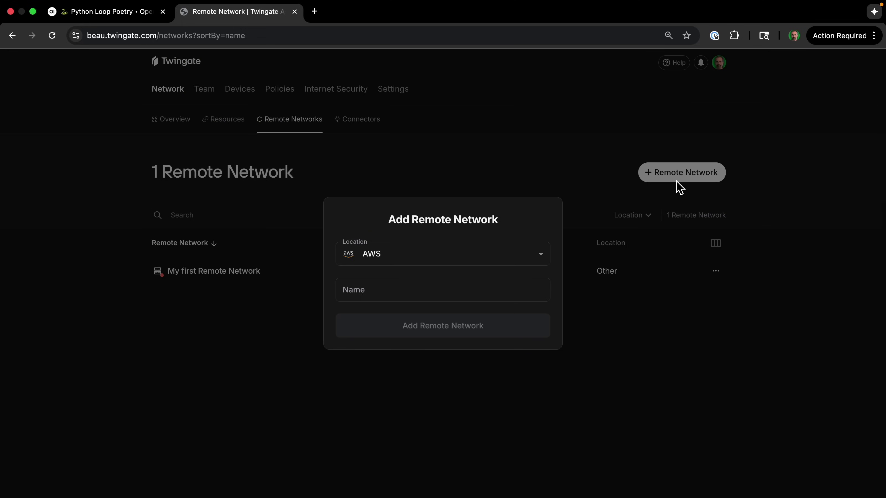
click(528, 261)
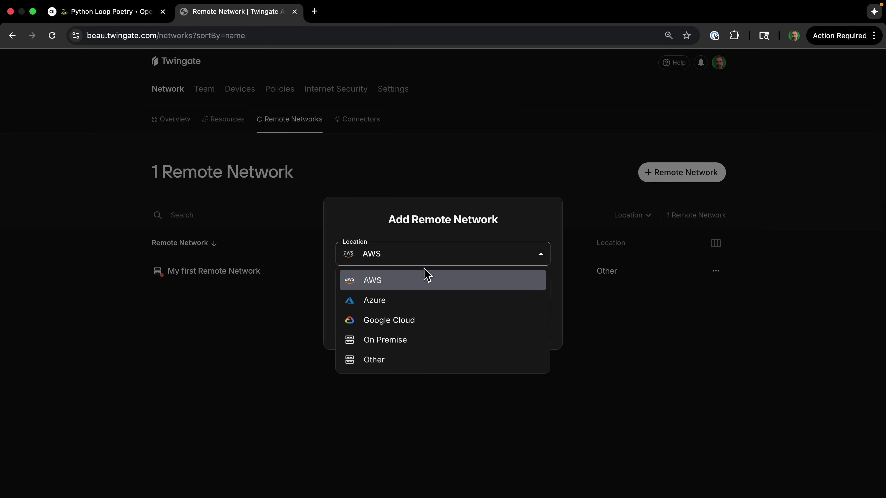
click(402, 349)
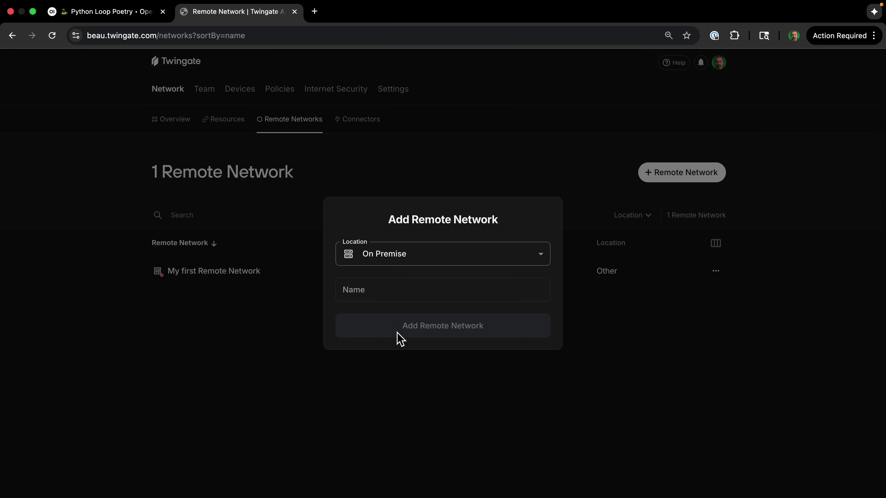
text(Mac N)
text(etwork)
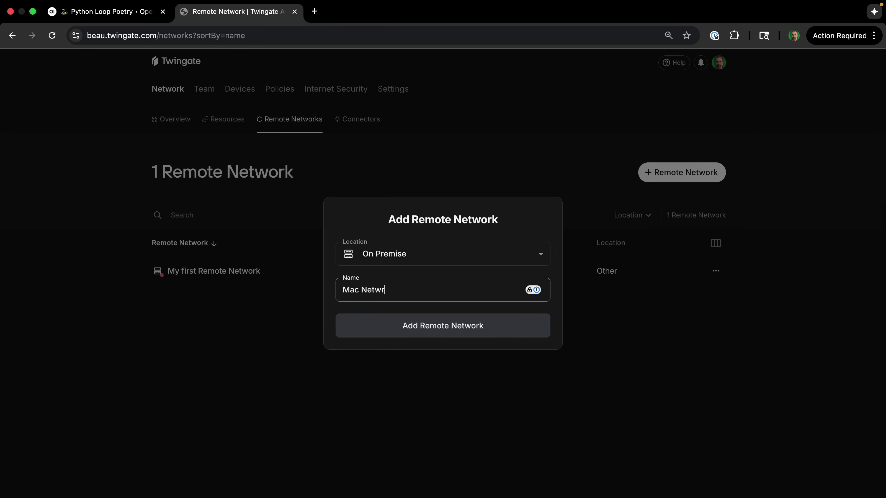
key(BackSpace)
key(BackSpace)
key(BackSpace)
text(ork)
click(515, 331)
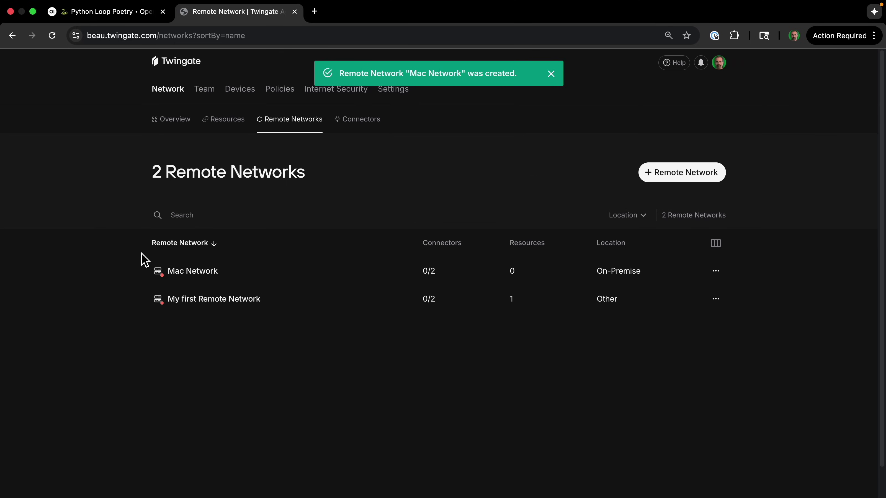
click(176, 274)
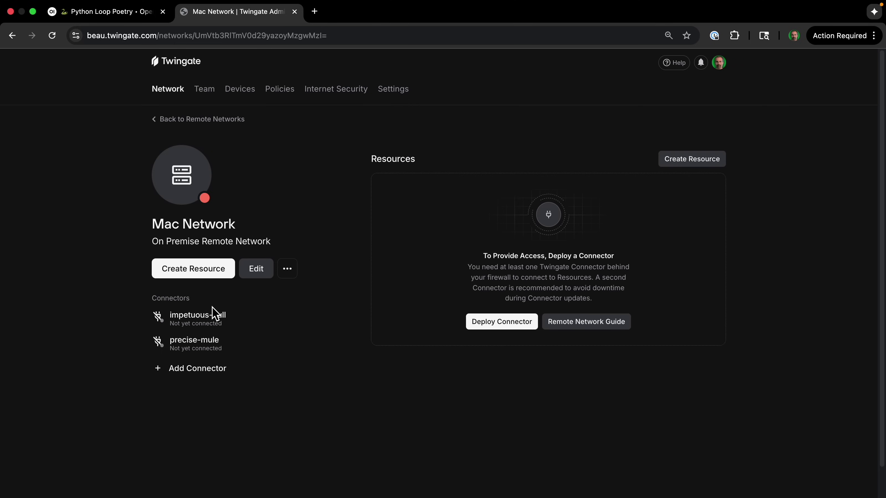
mouse_move(249, 322)
Step: Choose Docker deployment for the impetuous-bull connector and generate its access and refresh tokens
click(502, 325)
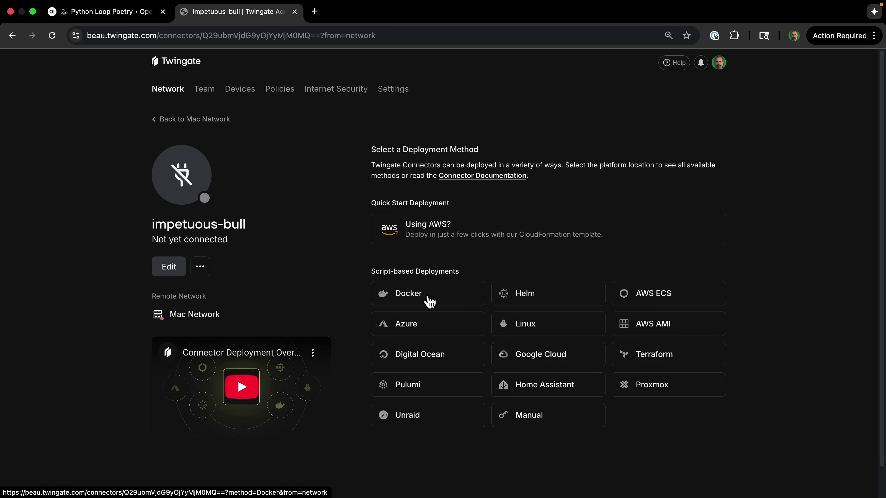
click(429, 301)
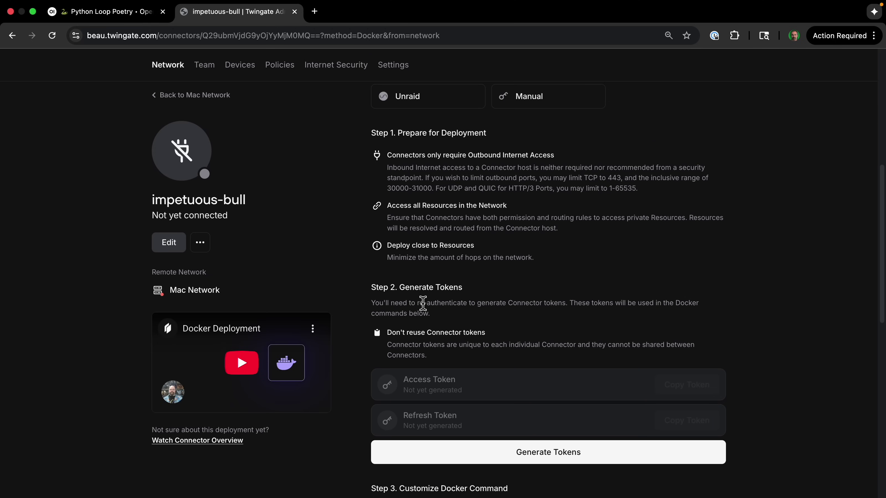
scroll(558, 415, down, 5)
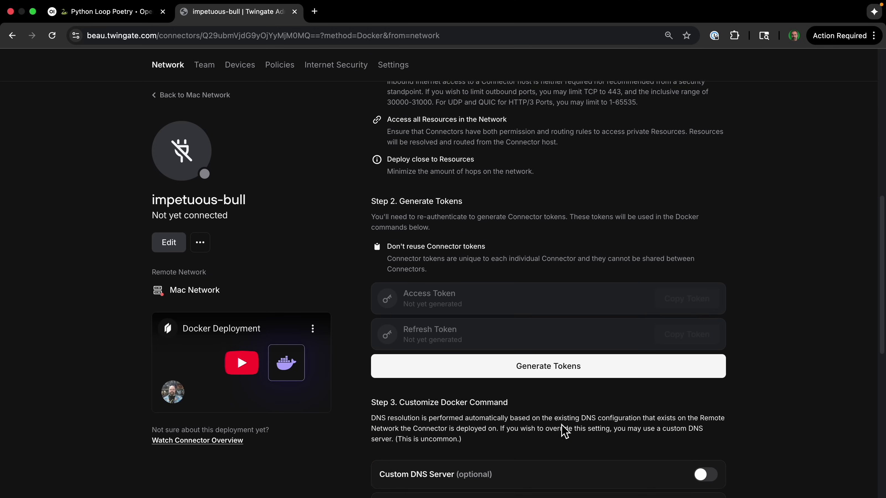
click(530, 325)
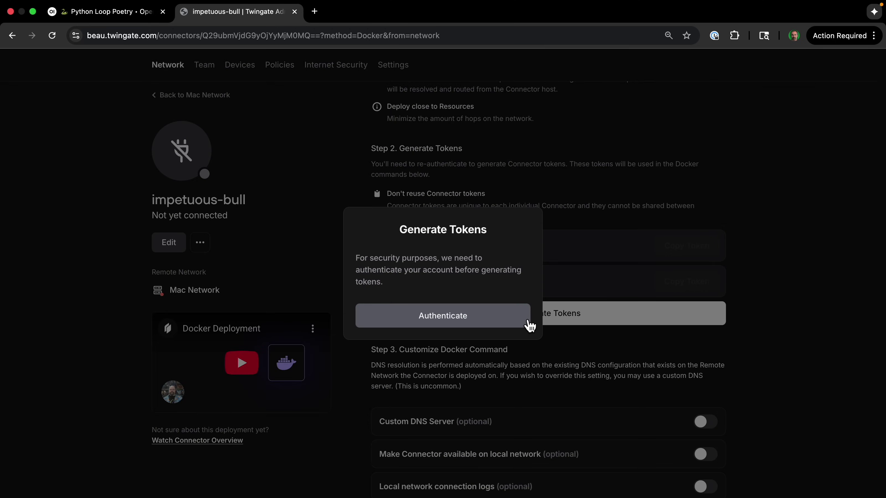
click(476, 325)
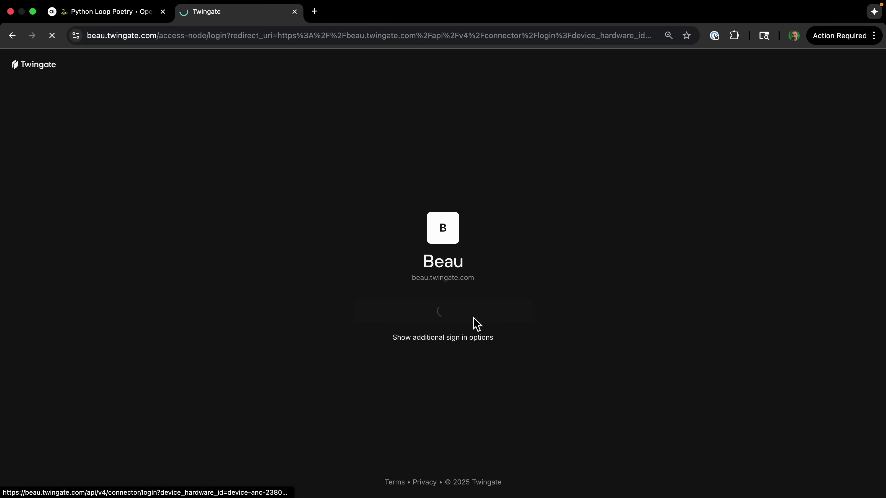
scroll(719, 426, down, 10)
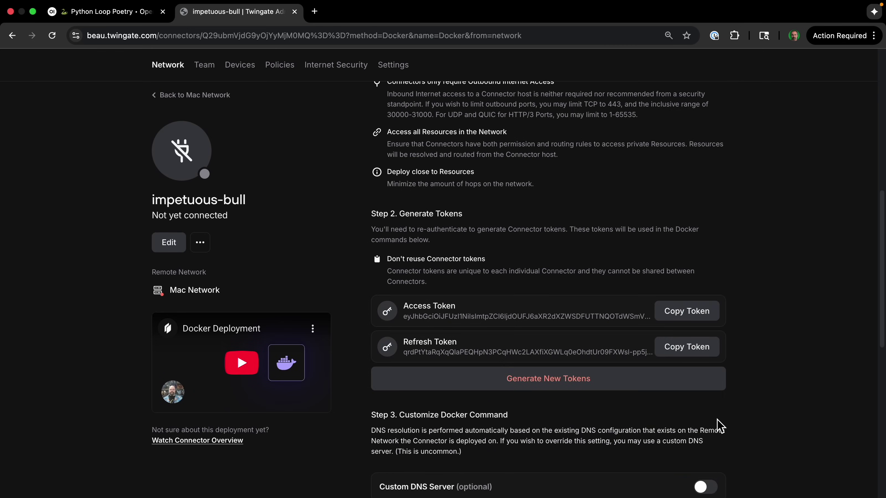
scroll(720, 426, down, 5)
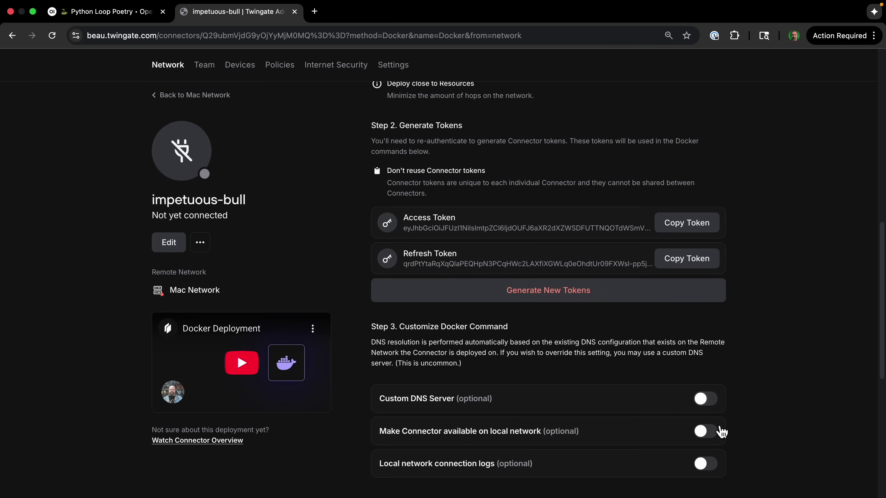
scroll(719, 430, down, 6)
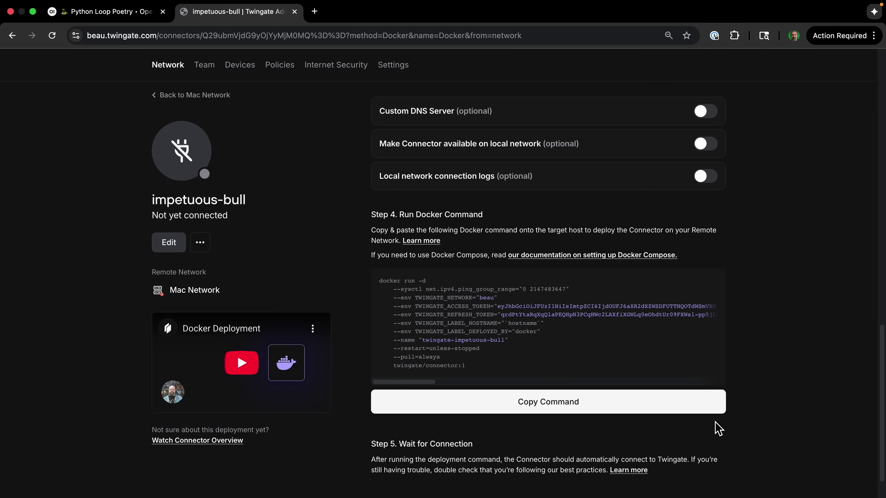
scroll(530, 400, down, 1)
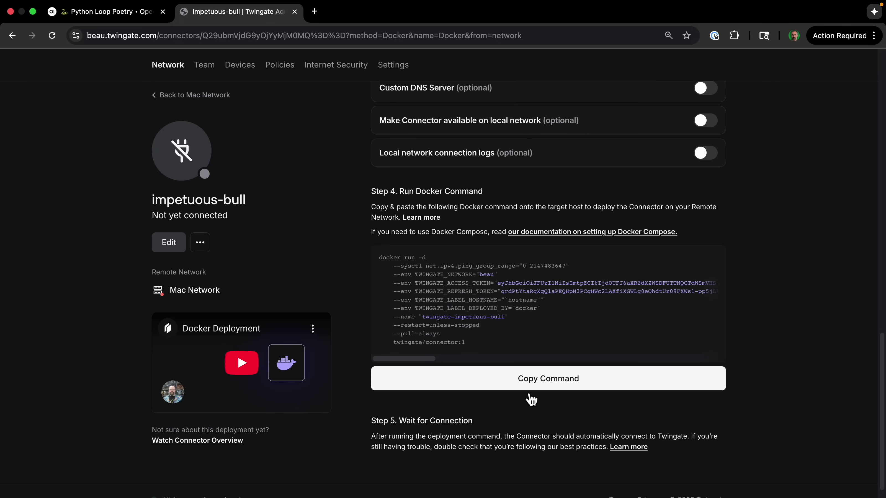
Step: Run the copied impetuous-bull Docker command in Terminal so the connector comes online
click(530, 393)
key(super+Tab)
key(super+v)
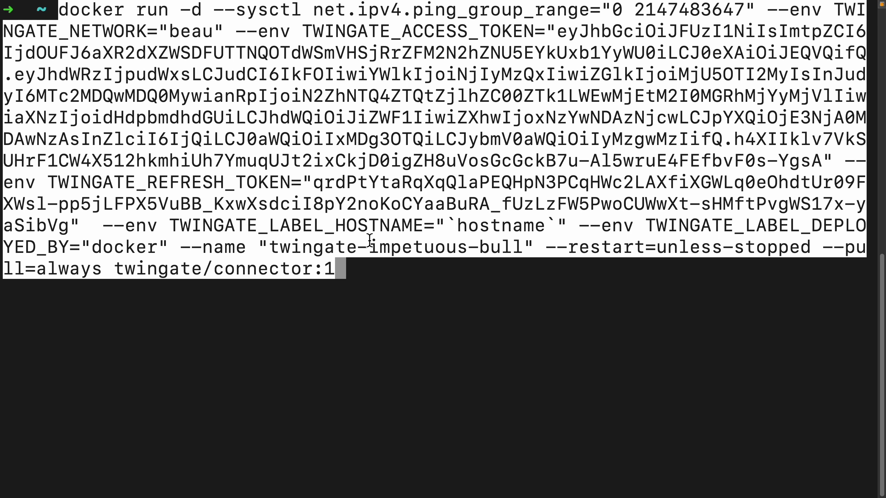
key(Return)
key(Return)
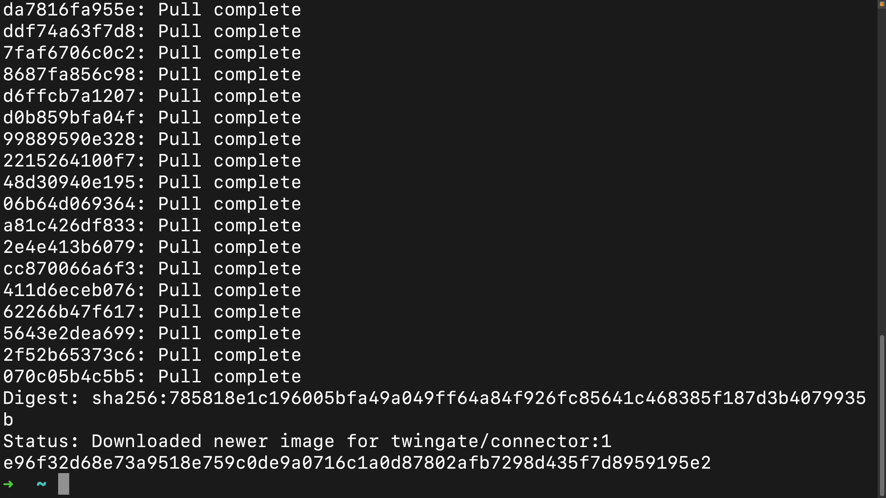
key(super+Tab)
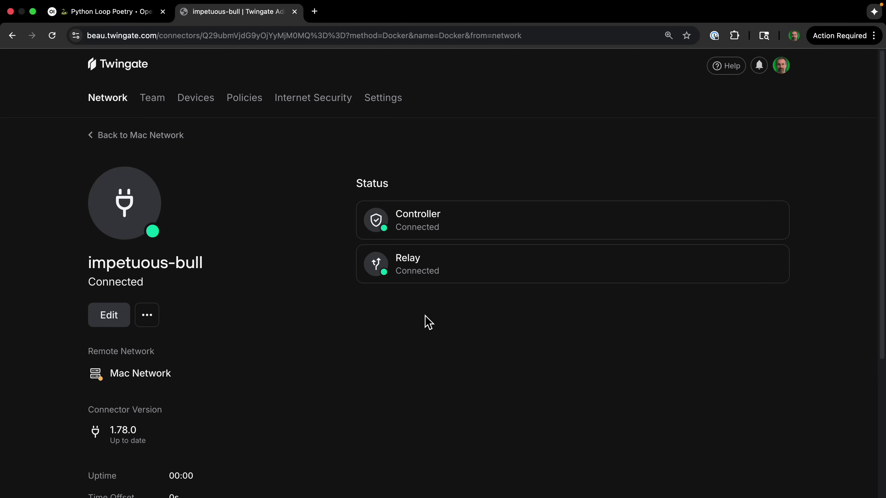
Step: Start a Mac Network resource named 'Private AI Assistant', then run ifconfig in Terminal
scroll(425, 321, down, 4)
scroll(425, 320, up, 4)
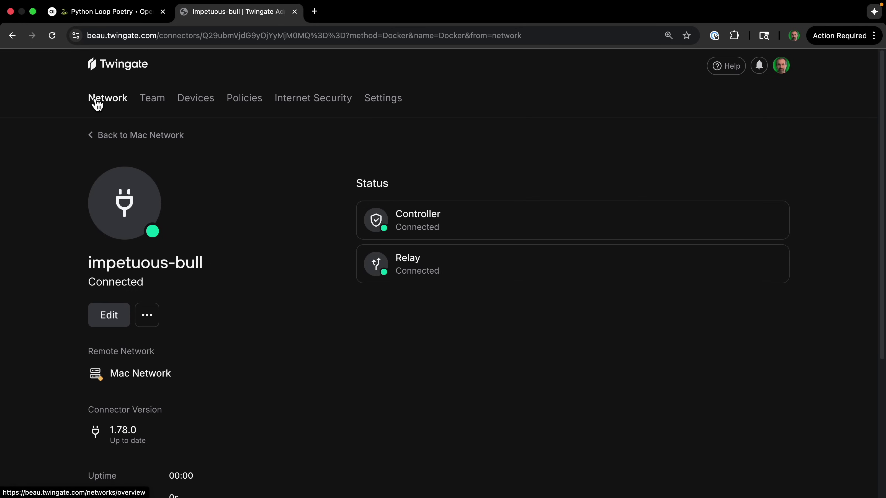
click(152, 138)
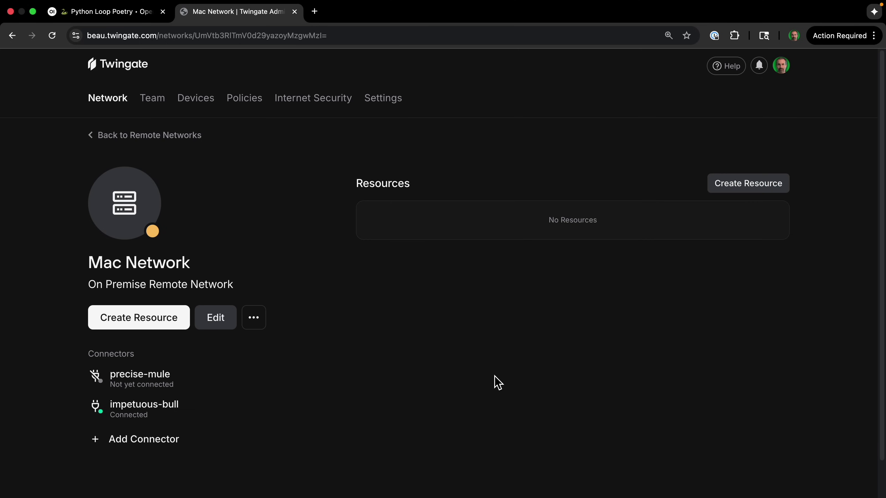
click(746, 192)
text(Priv)
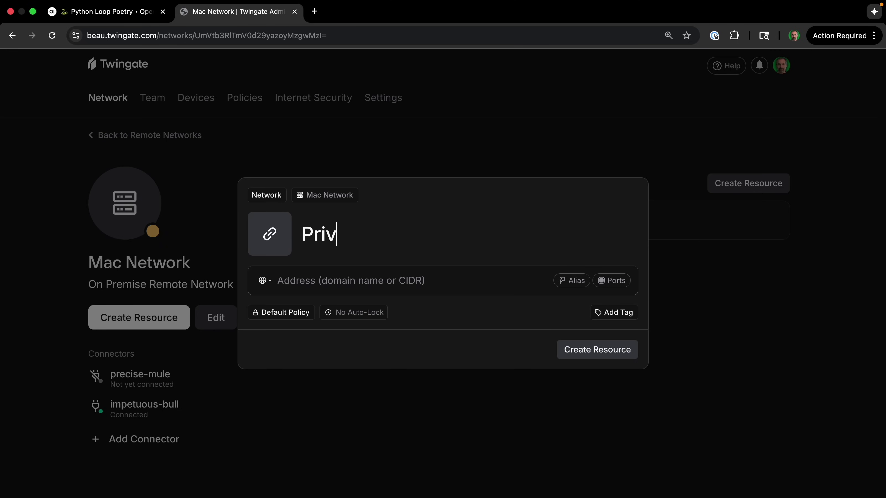
text(ate AIU)
key(BackSpace)
text(Ass)
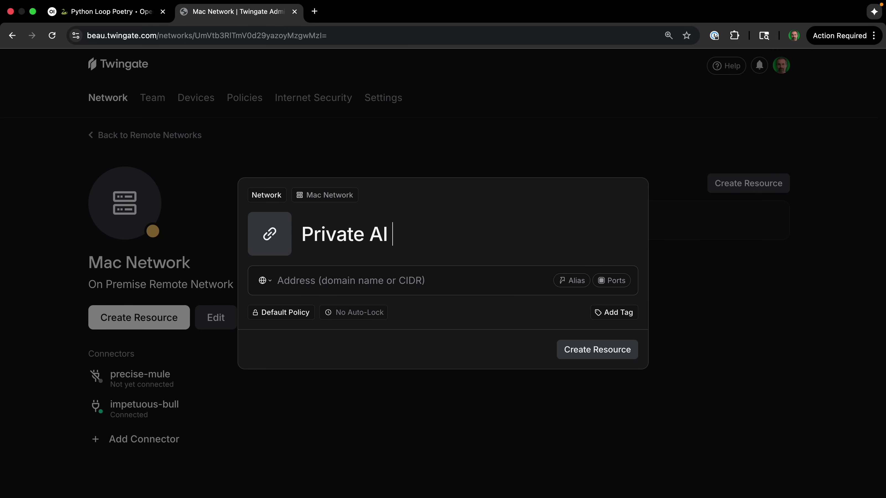
text(itant)
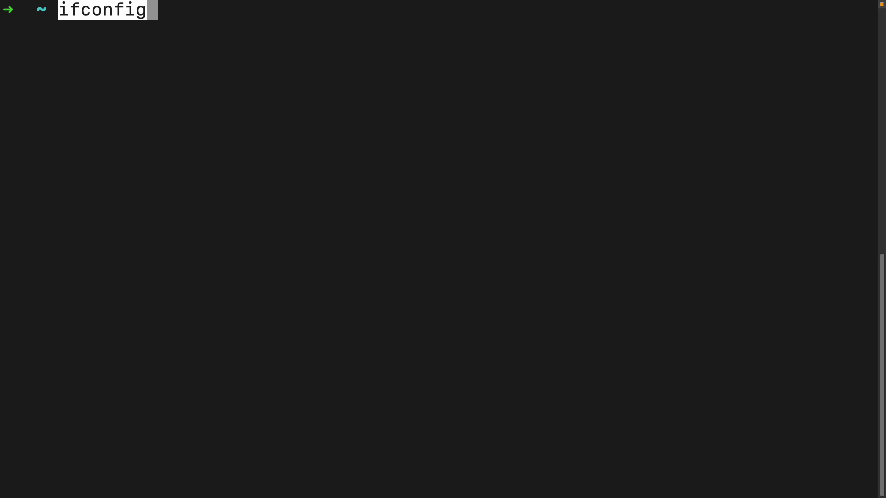
key(Return)
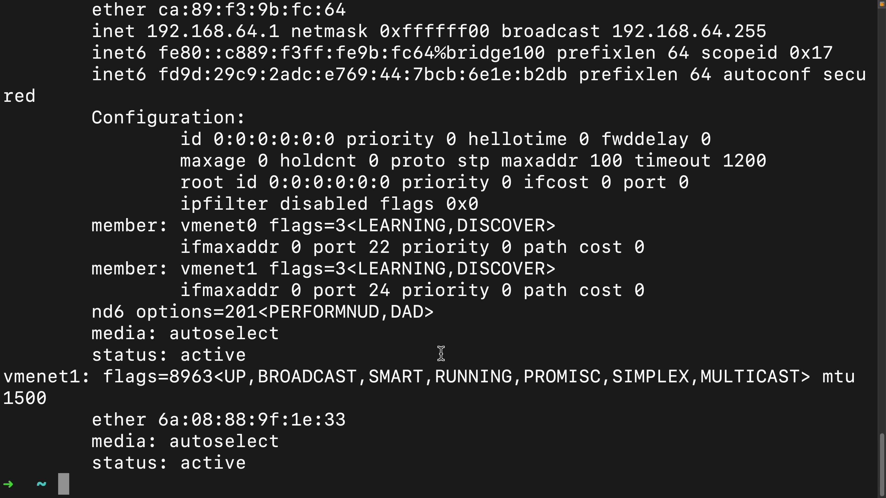
Step: Locate the en0 interface in the ifconfig output and select its address 192.168.1.156
key(super+f)
scroll(284, 415, up, 15)
scroll(285, 415, down, 10)
click(148, 375)
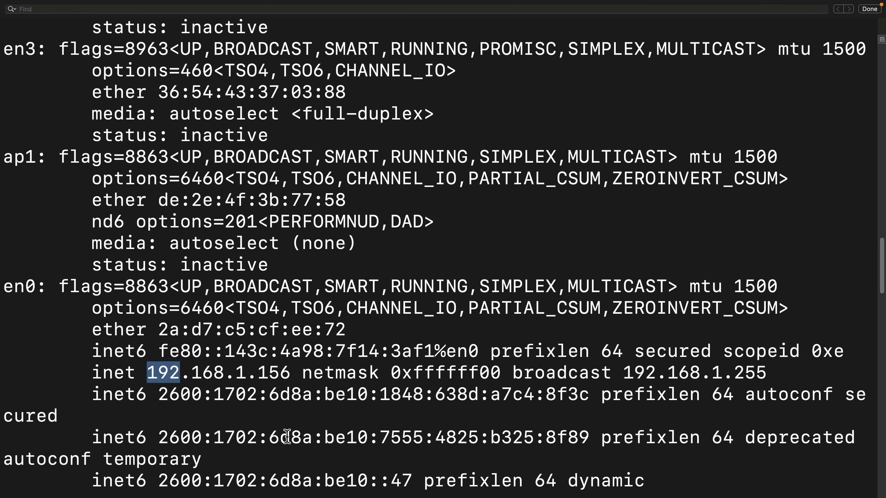
drag(148, 376, 291, 377)
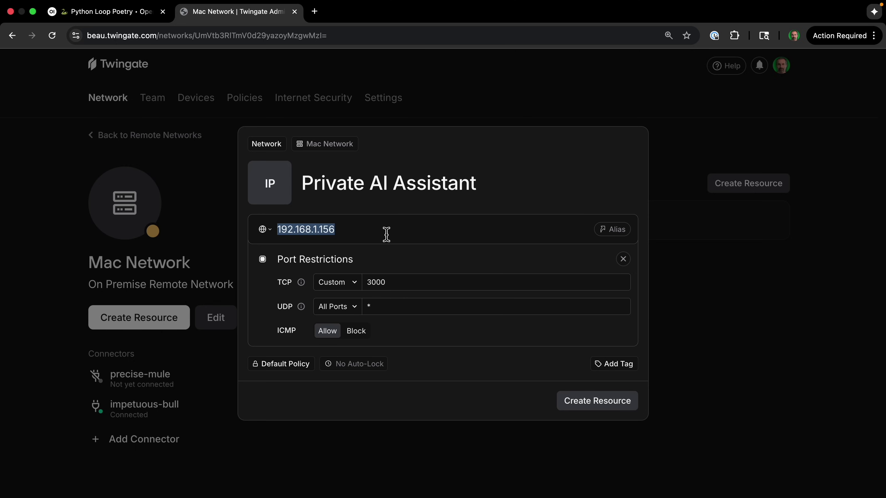
Step: Give the resource the address 192.168.1.156 and restrict TCP to custom port 3000
click(384, 234)
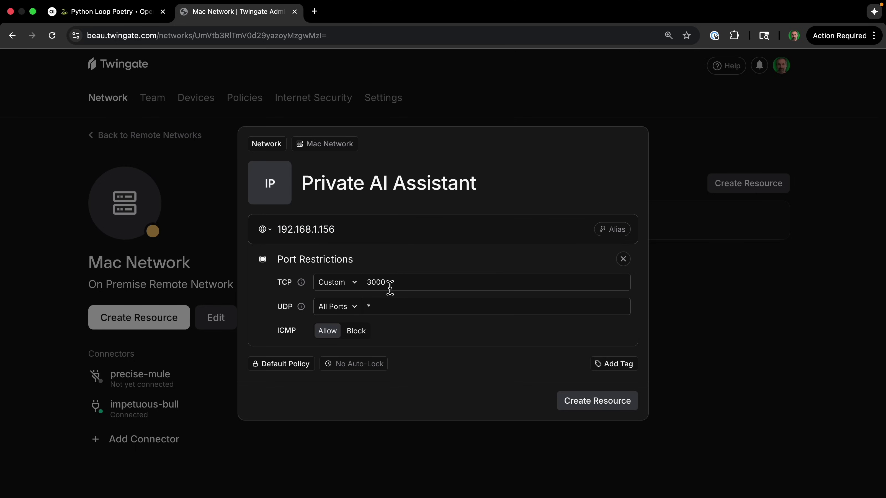
drag(397, 283, 359, 290)
click(422, 284)
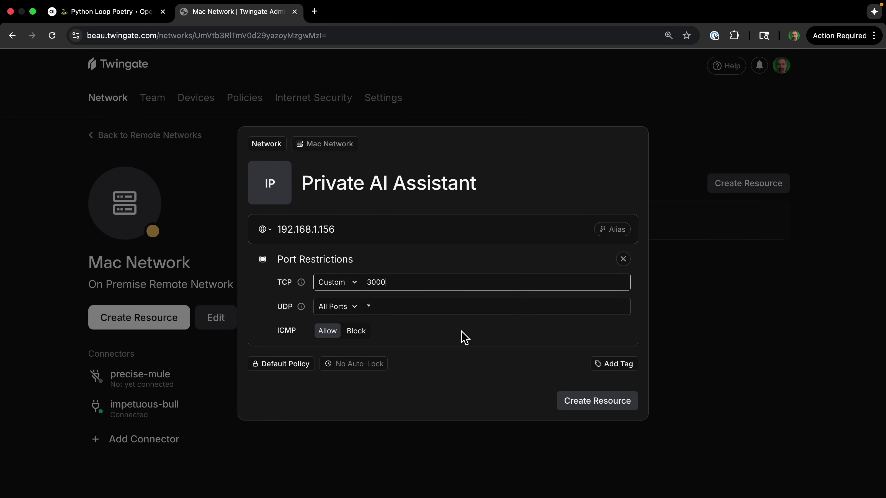
Step: Create the resource and grant the Everyone group access to it
click(592, 405)
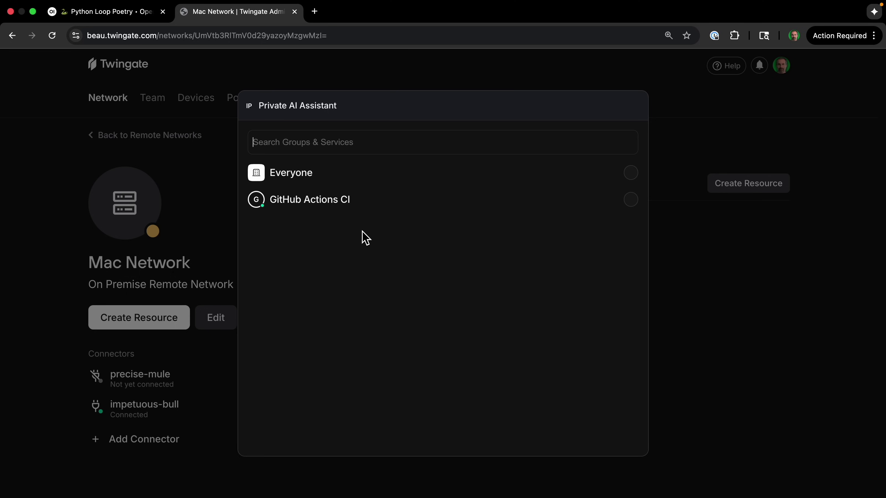
click(302, 176)
click(607, 173)
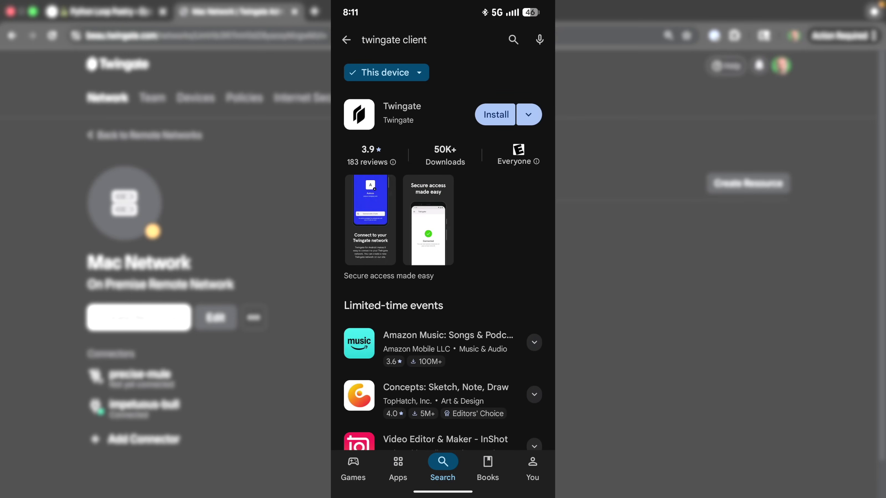
Step: Install the Twingate app from the Play Store and open it past the welcome screen
click(495, 114)
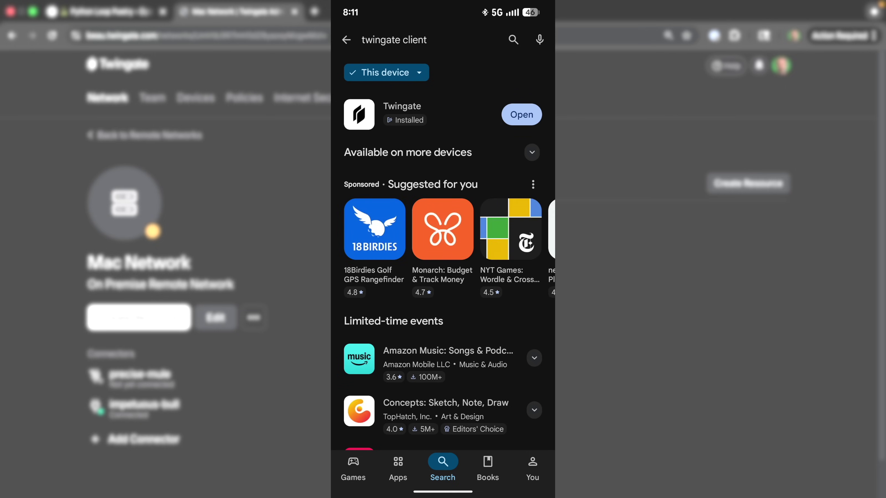
click(521, 115)
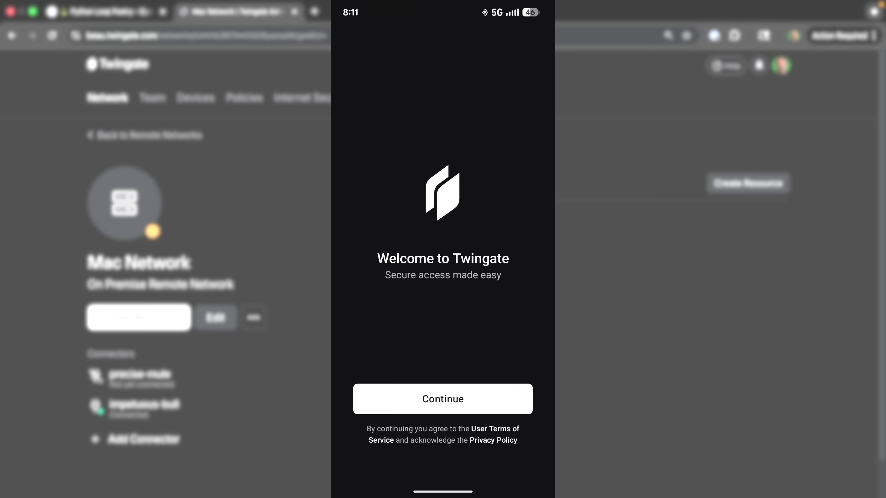
click(443, 399)
Step: Join the team's Twingate network, allow the VPN connection, and sign in with Google
click(448, 322)
text(be)
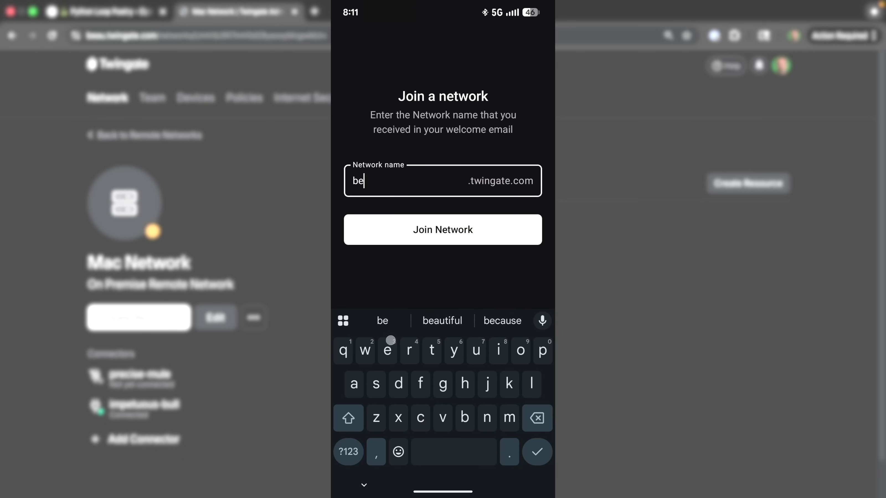
text(au)
click(443, 229)
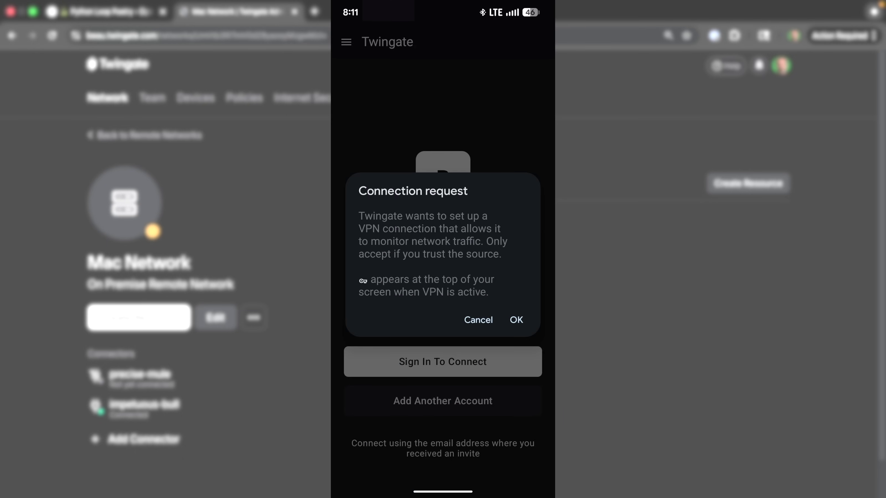
click(515, 317)
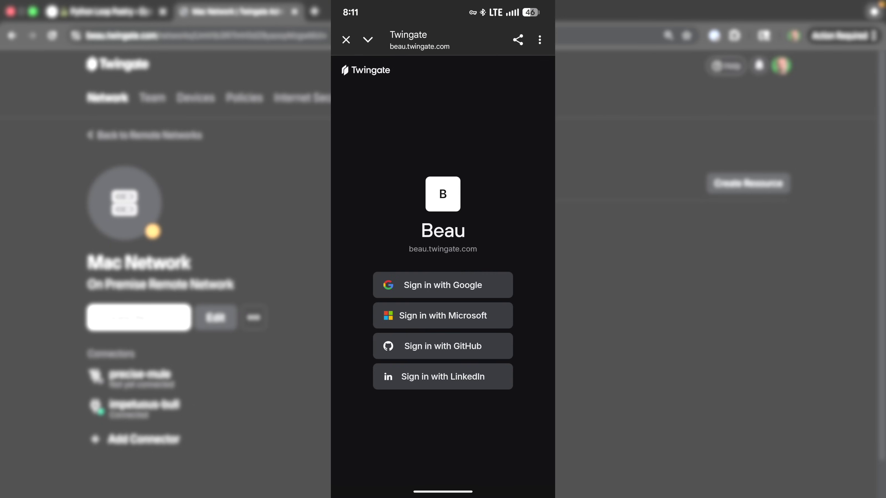
click(442, 285)
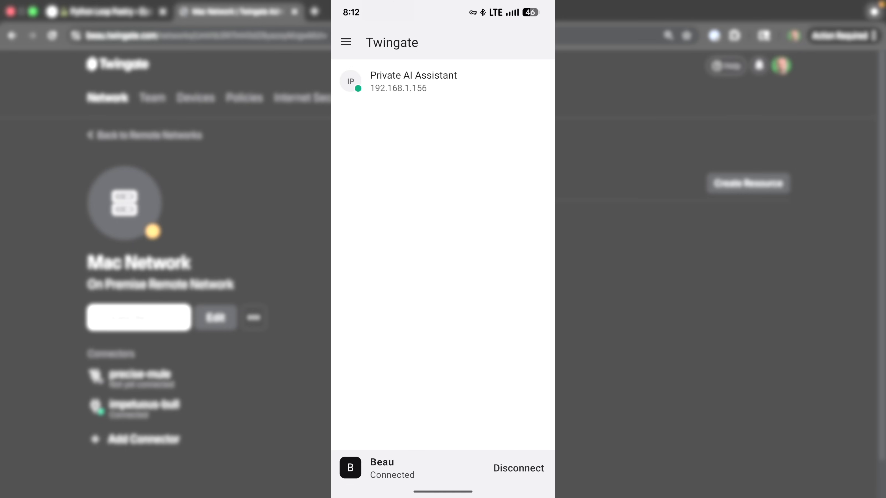
Step: Copy the Private AI Assistant's original address 192.168.1.156 from its resource options
click(413, 81)
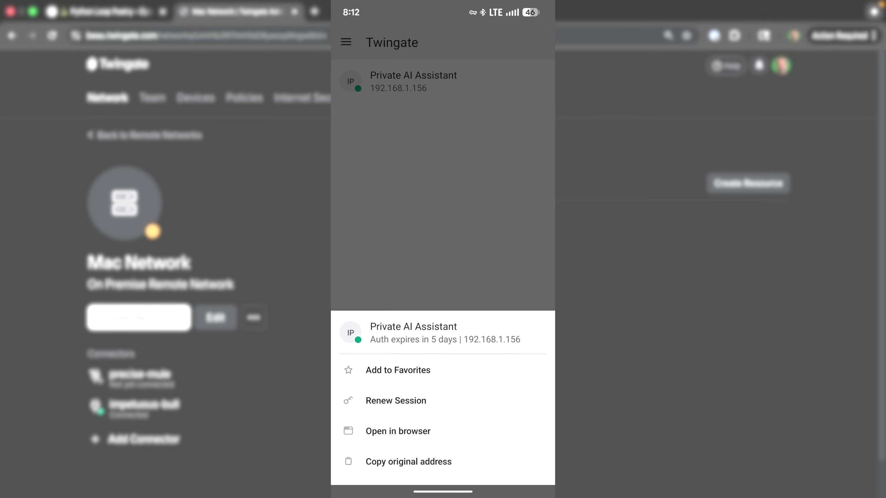
click(408, 461)
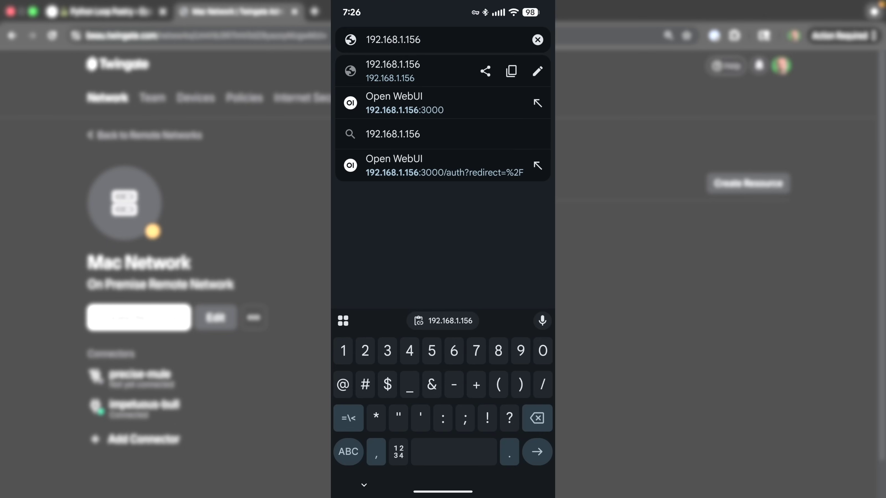
Step: Load Open WebUI at 192.168.1.156:3000 and enter the account e-mail to sign in
text(:3000)
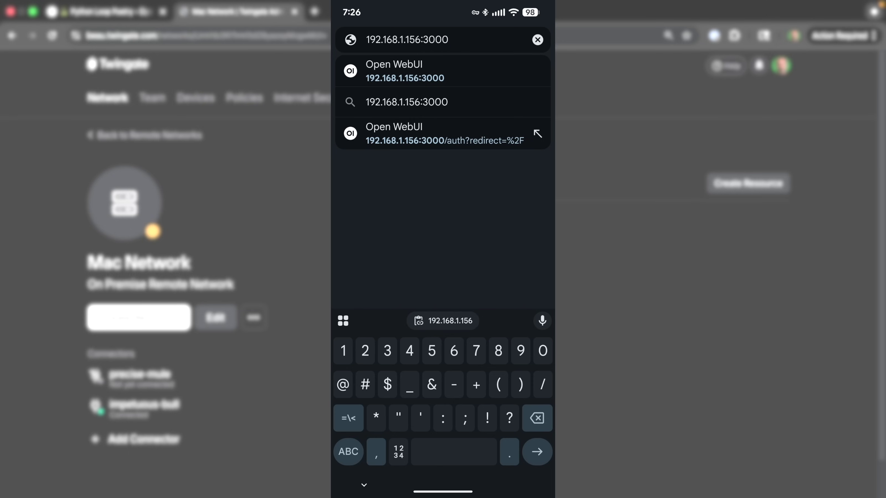
key(Return)
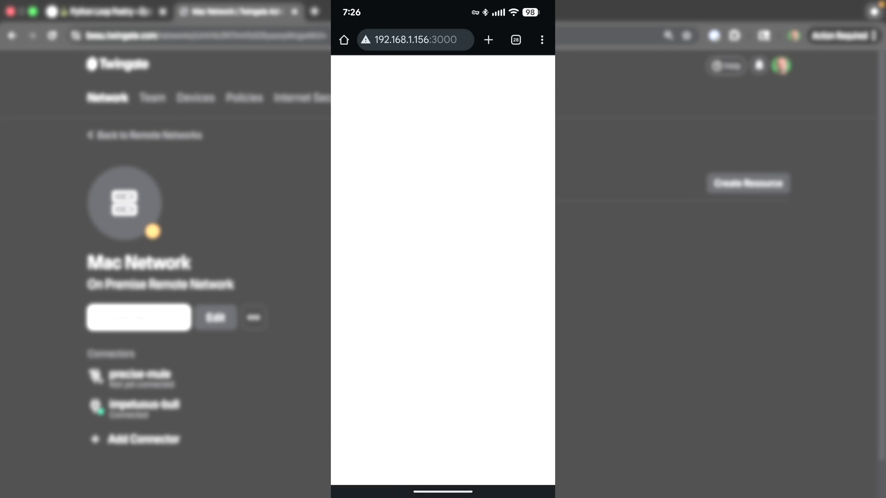
click(380, 270)
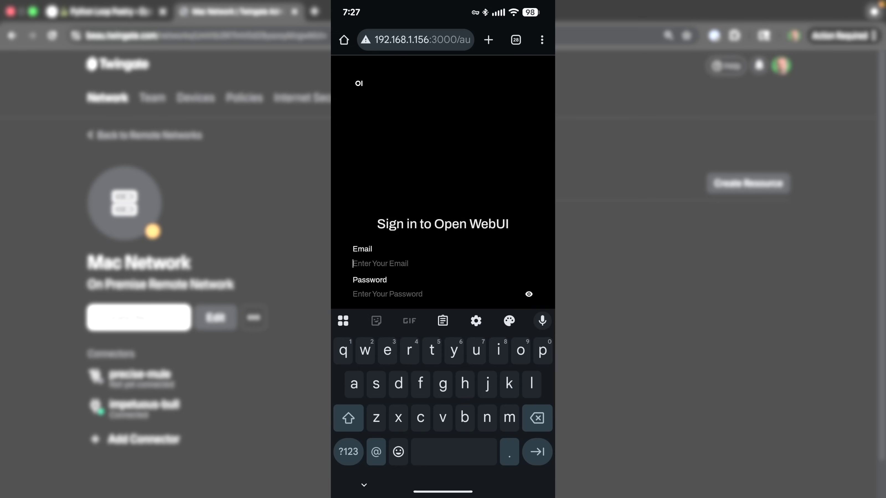
key(Tab)
Step: Sign in to Open WebUI with the account password and dismiss the release notes
text(**********)
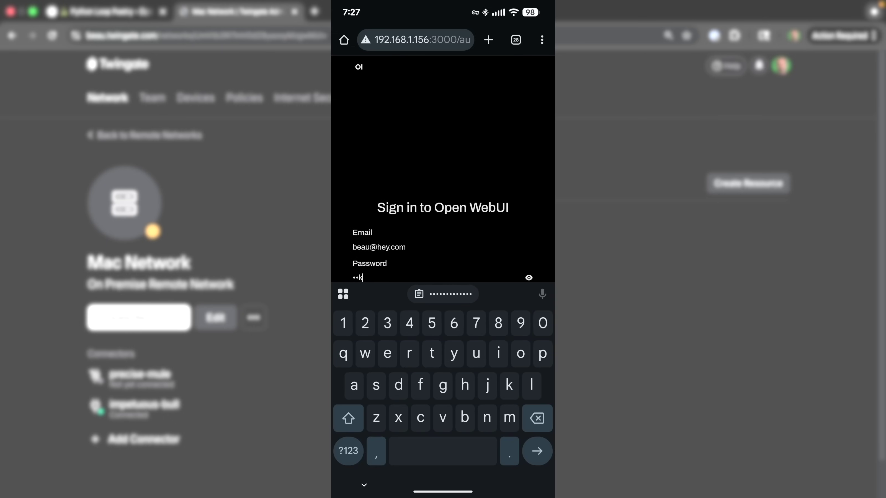
click(443, 328)
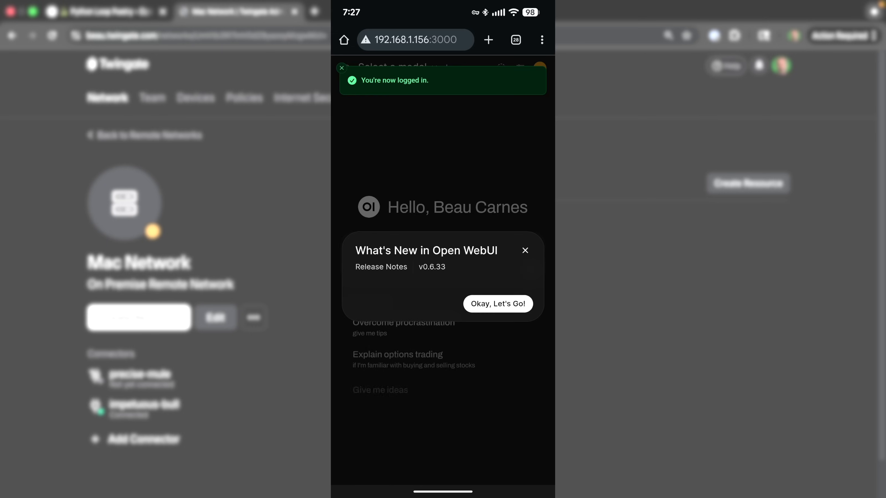
click(486, 305)
Step: Ask llama3:8b 'I live in Michigan. What do I need to visit Turkey?'
text(I live in Michigan. What do)
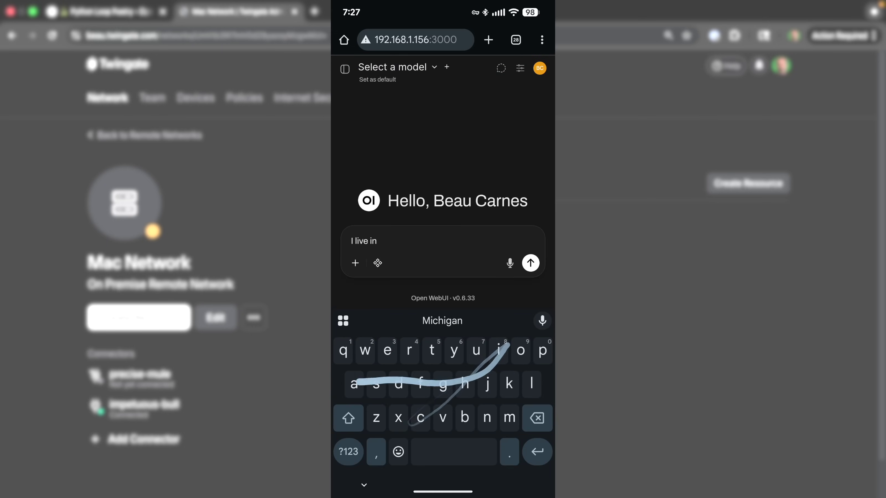
text( I)
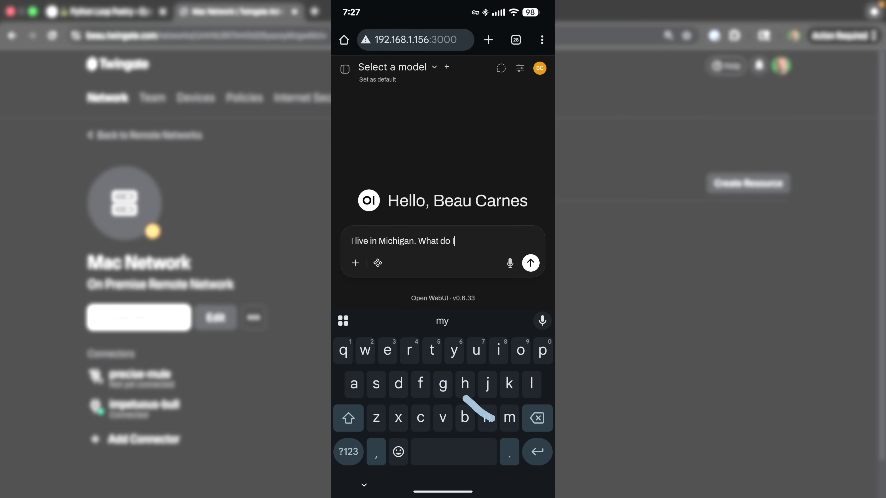
text( need to visit Turkey)
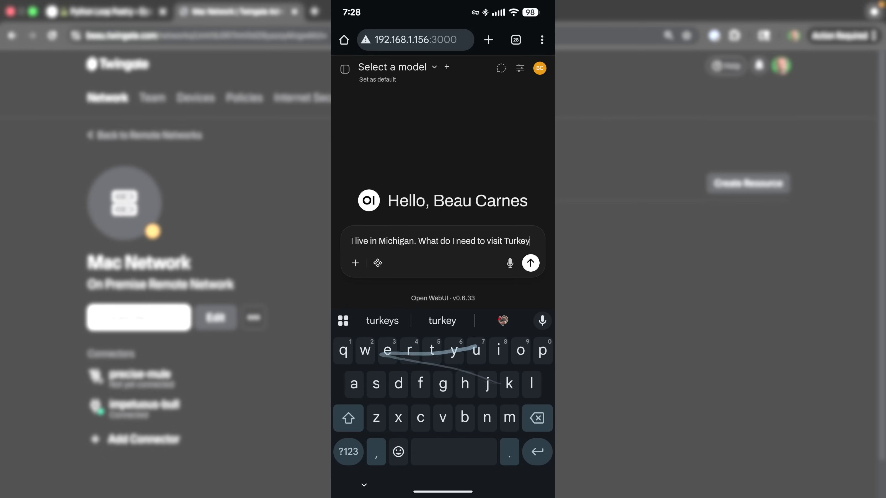
click(349, 452)
text(?)
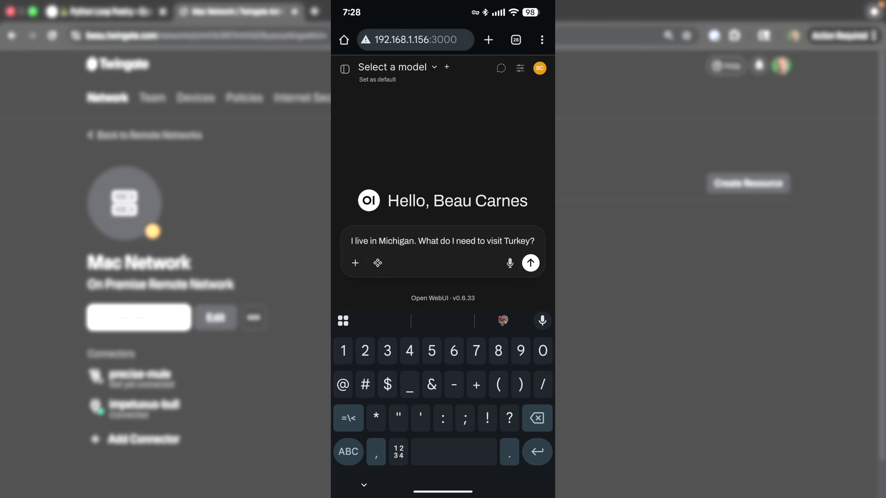
click(531, 262)
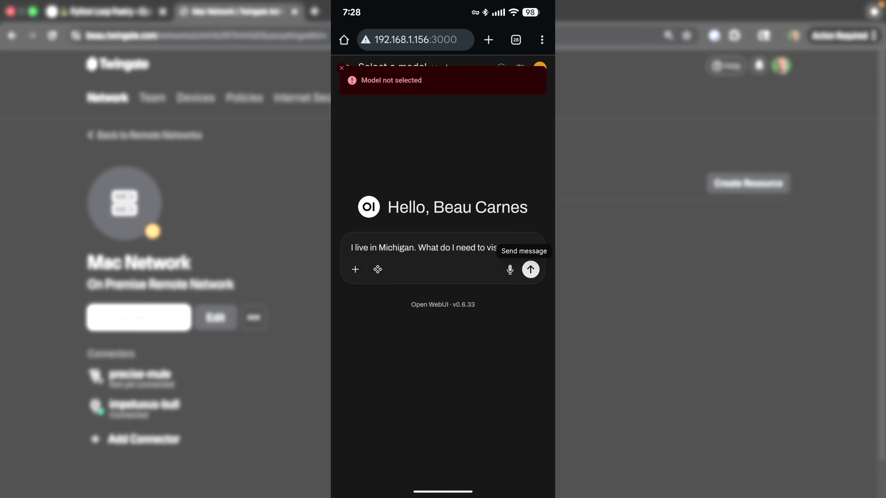
click(387, 67)
click(376, 122)
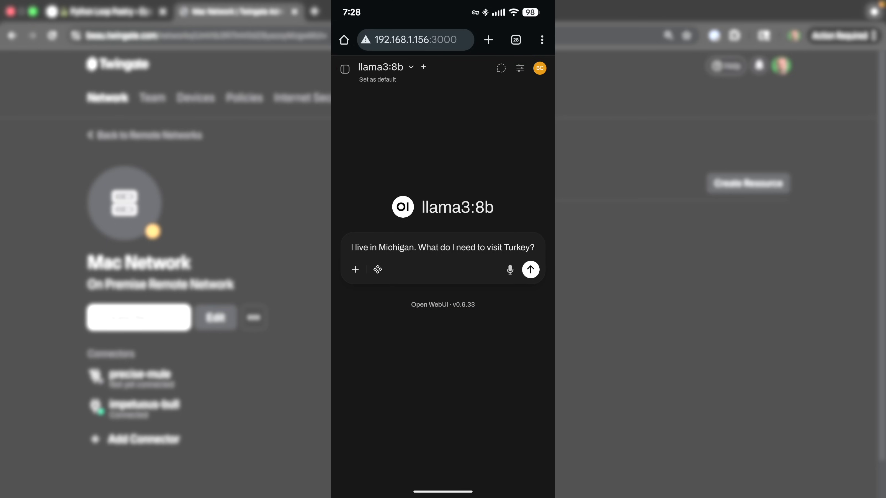
click(530, 269)
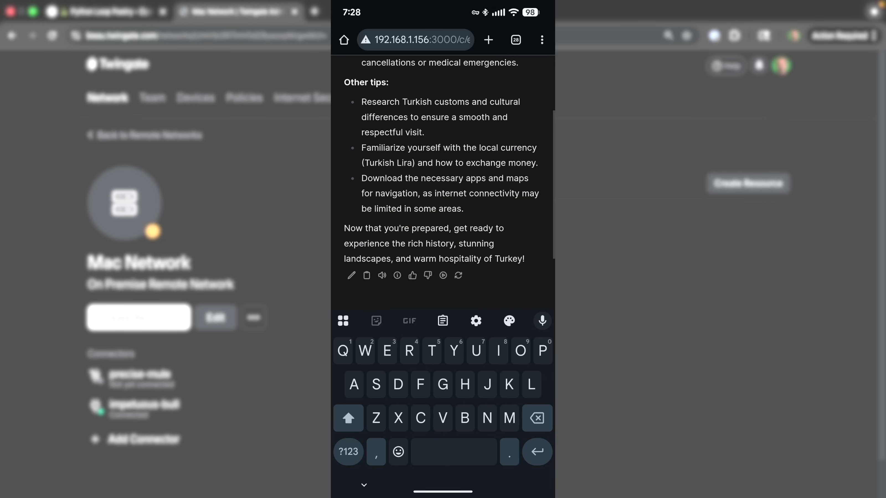
Step: Start drafting a follow-up message beginning 'Give me'
click(378, 452)
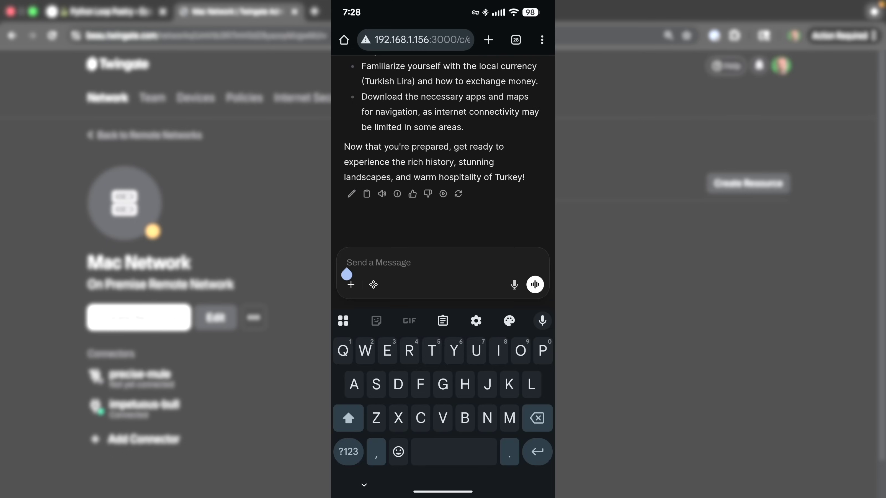
text(Give me)
key(BackSpace)
key(BackSpace)
key(BackSpace)
key(BackSpace)
key(BackSpace)
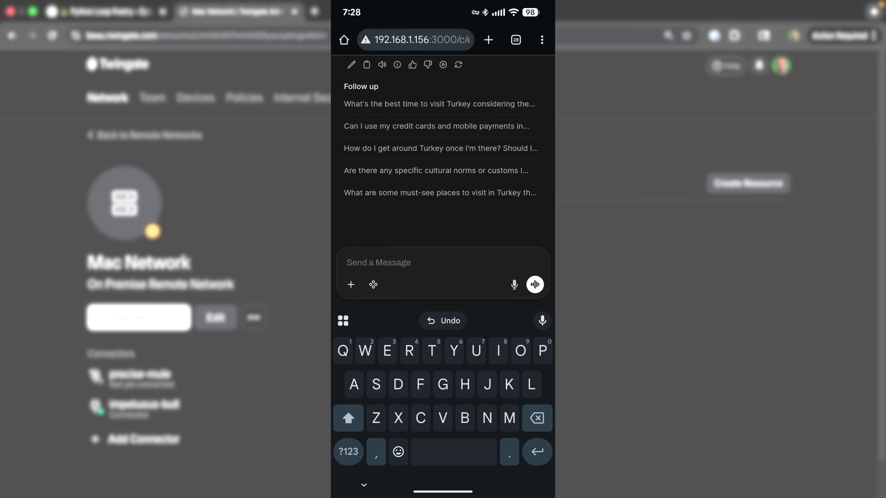